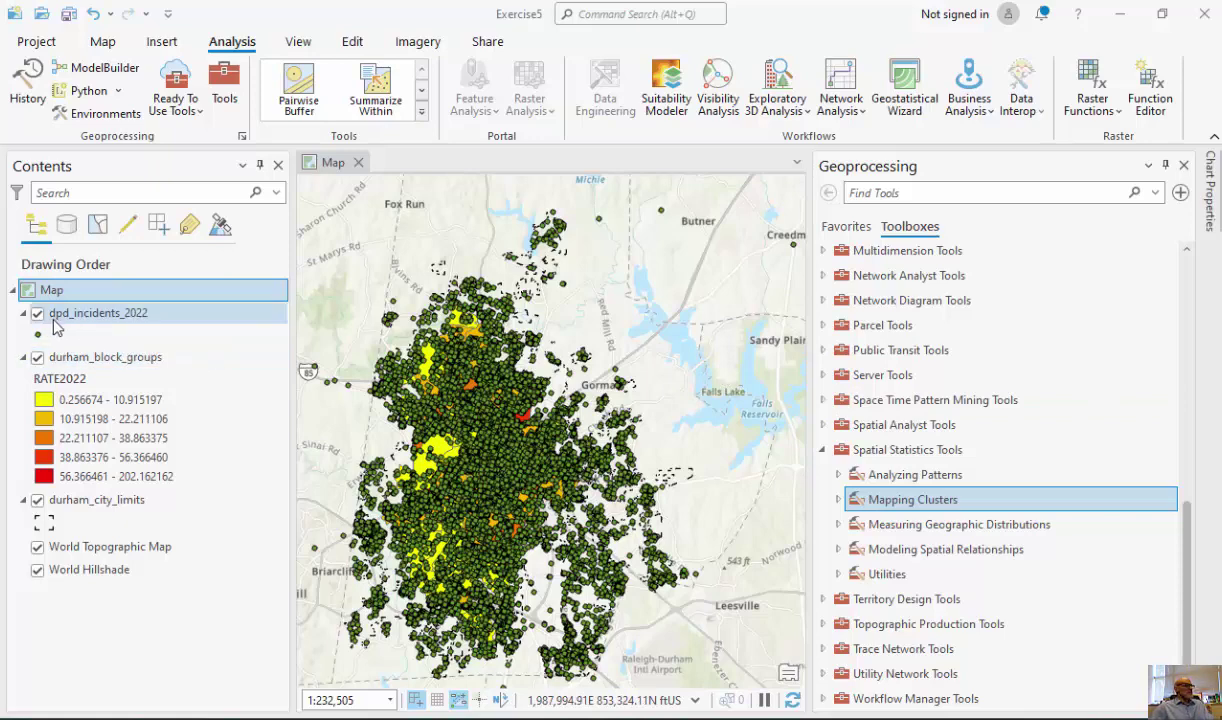
Hide the dpd_incidents_2022 points and open the durham_block_groups attribute table
{"action": "left_click", "coordinate": [38, 314]}
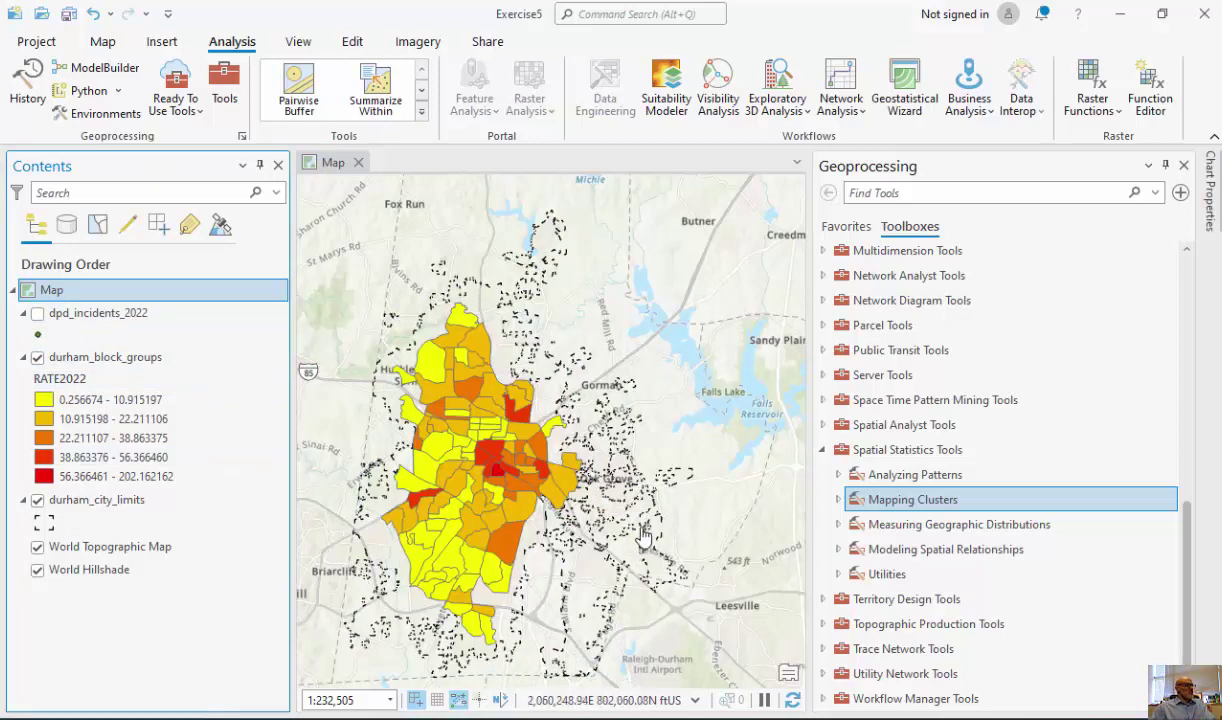
{"action": "left_click", "coordinate": [155, 362]}
{"action": "right_click", "coordinate": [155, 362]}
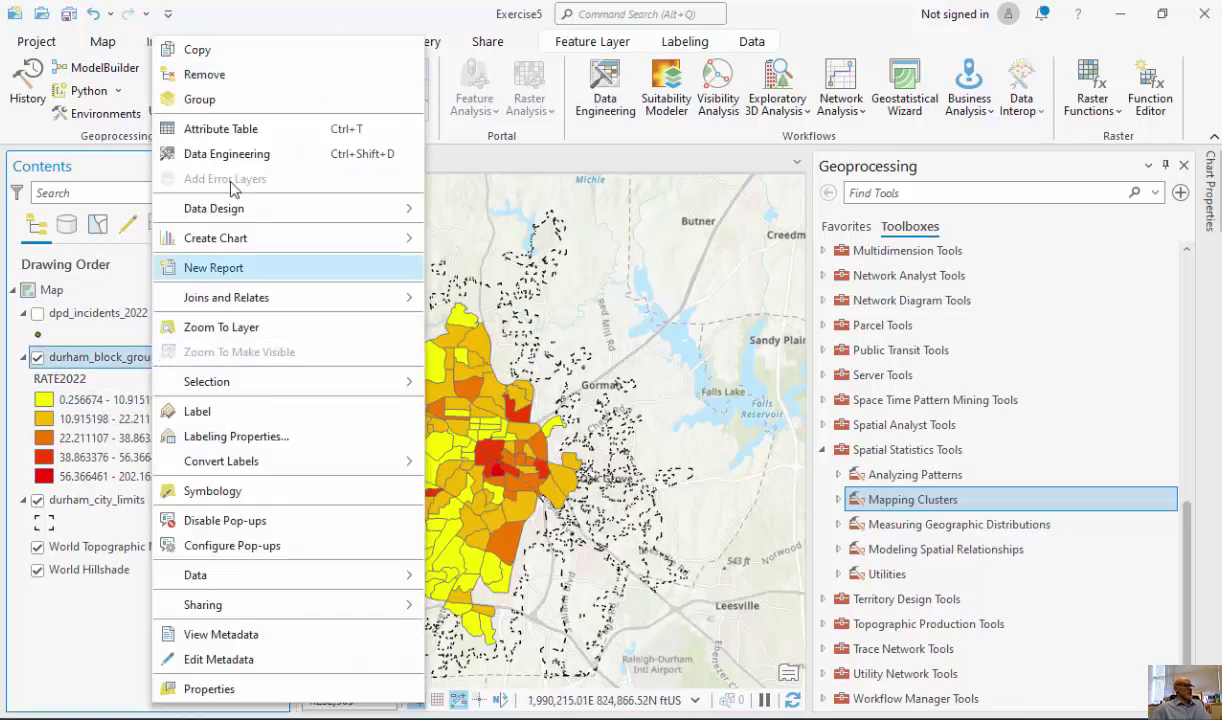
{"action": "left_click", "coordinate": [226, 130]}
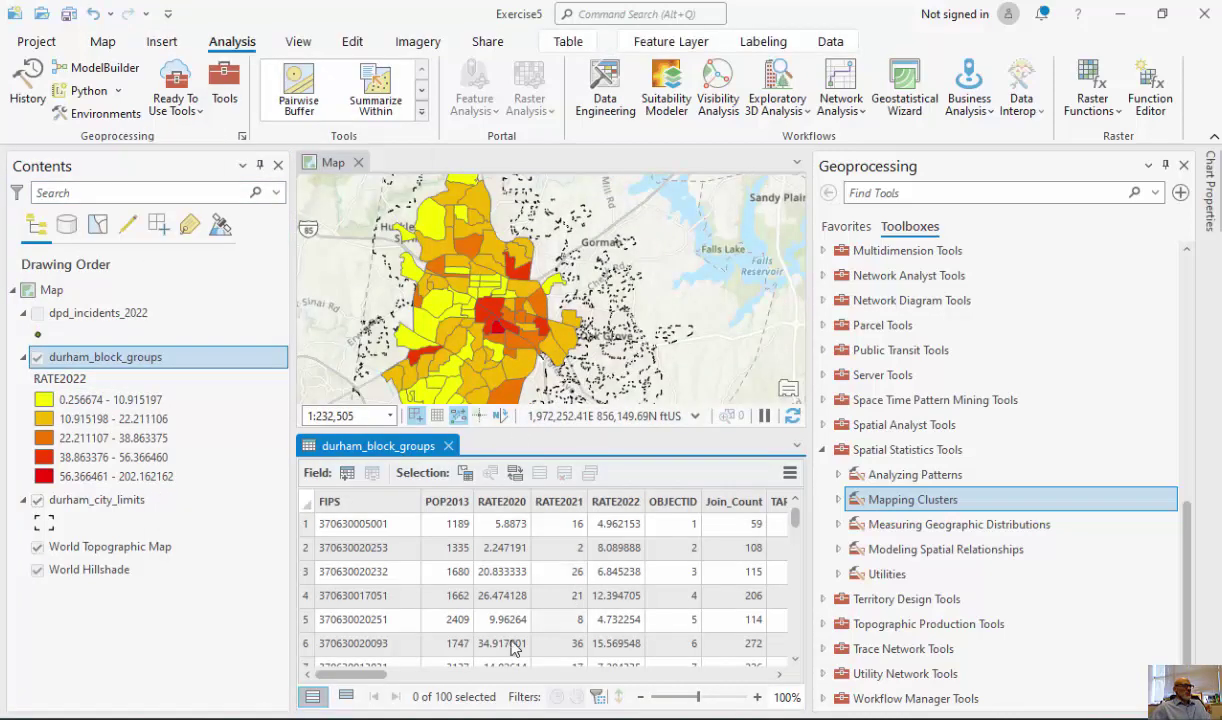
{"action": "left_click_drag", "start_coordinate": [380, 683], "coordinate": [410, 688]}
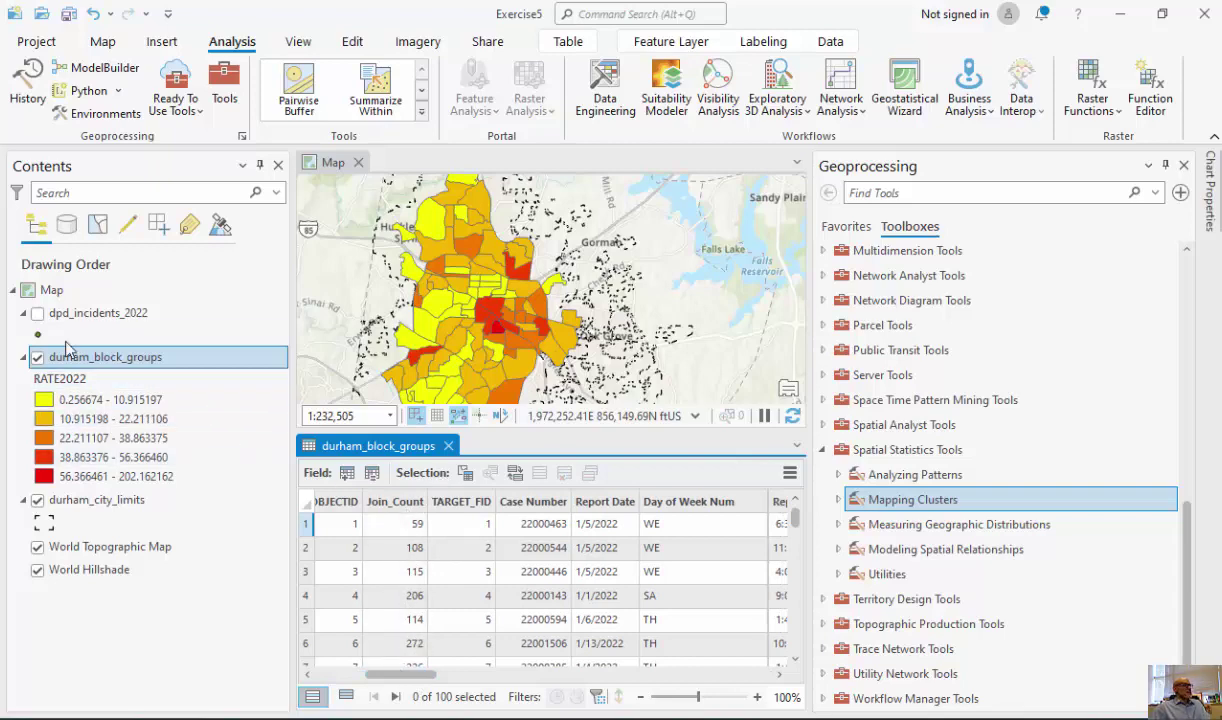
Keep the incident points hidden, resize the table pane and recentre the map on Durham
{"action": "left_click", "coordinate": [38, 314]}
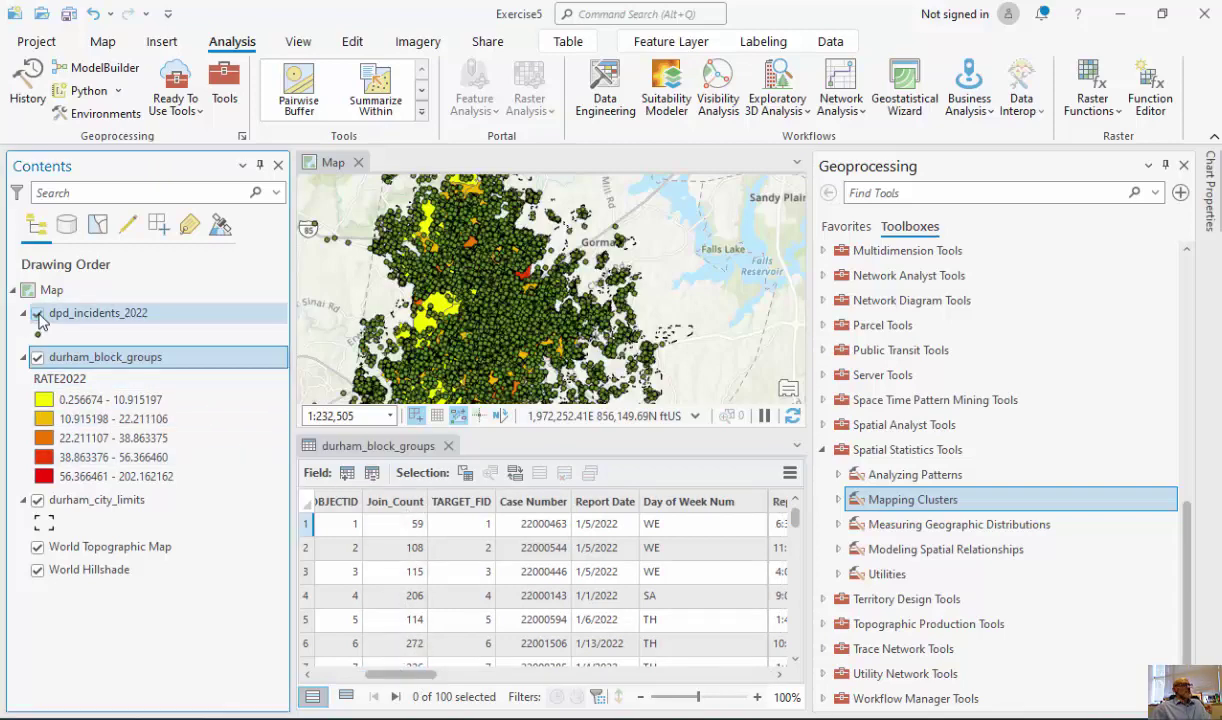
{"action": "left_click", "coordinate": [37, 314]}
{"action": "left_click_drag", "start_coordinate": [577, 437], "coordinate": [595, 582]}
{"action": "left_click_drag", "start_coordinate": [491, 431], "coordinate": [565, 415]}
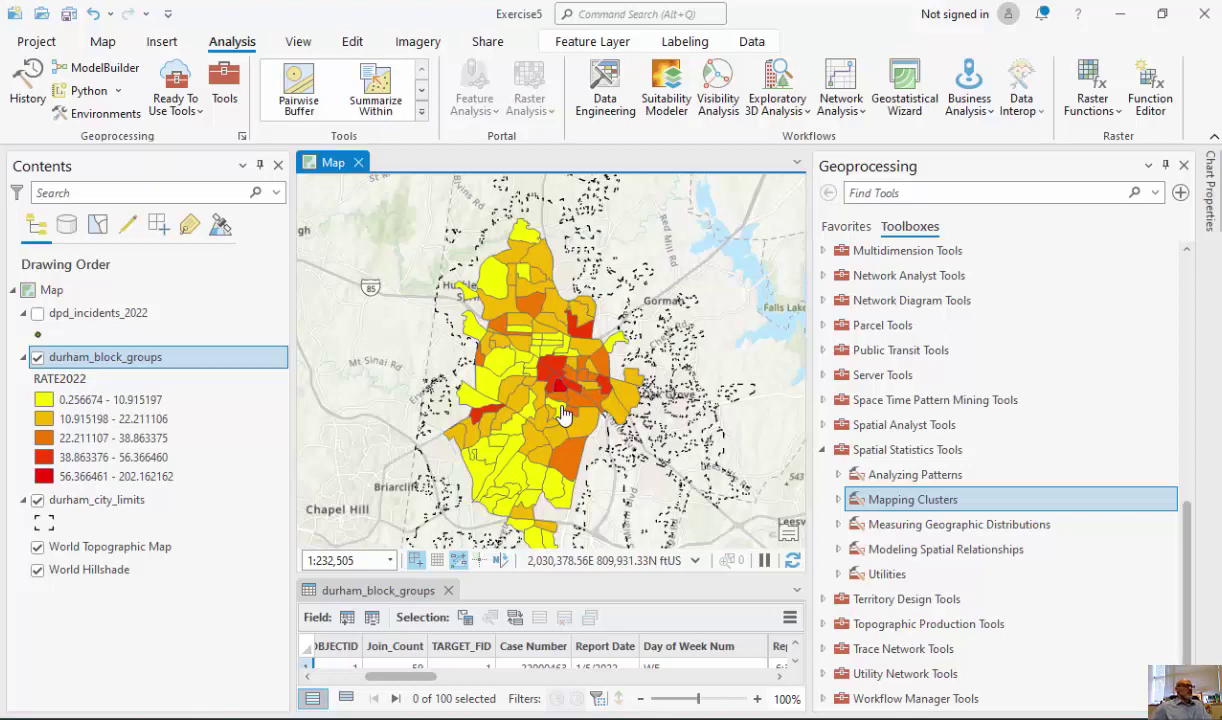
{"action": "left_click_drag", "start_coordinate": [545, 405], "coordinate": [550, 387]}
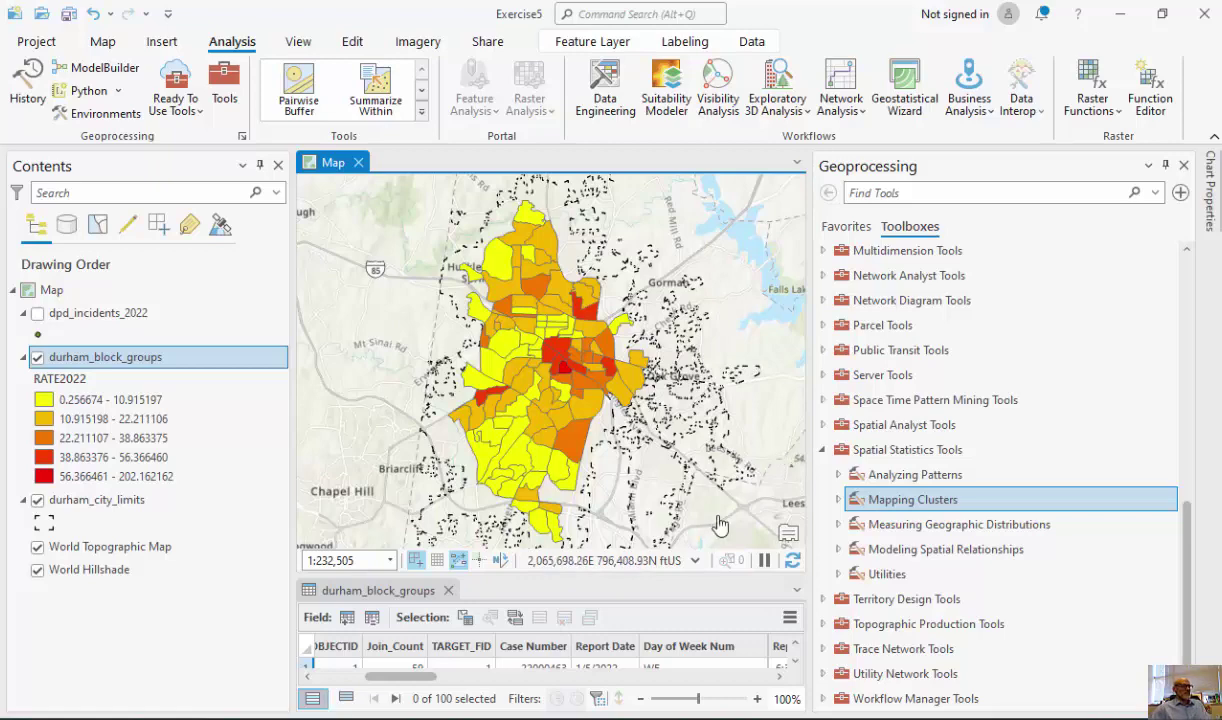
{"action": "left_click_drag", "start_coordinate": [680, 575], "coordinate": [680, 518]}
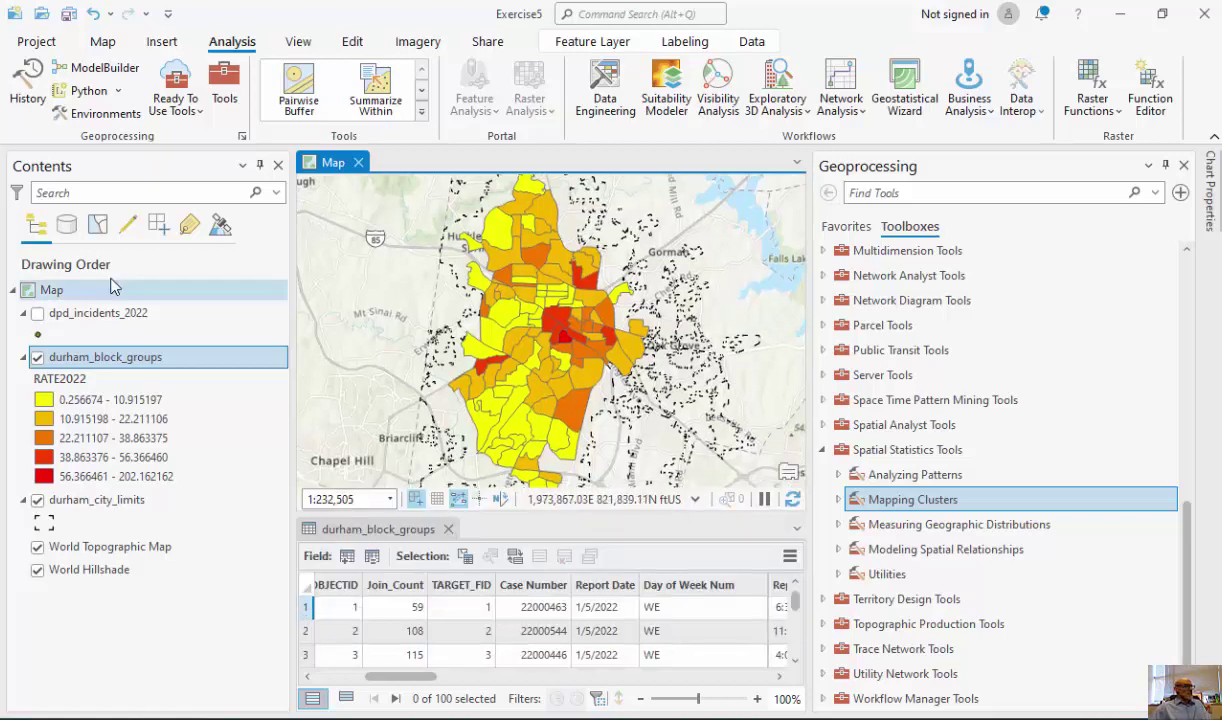
{"action": "right_click", "coordinate": [88, 385]}
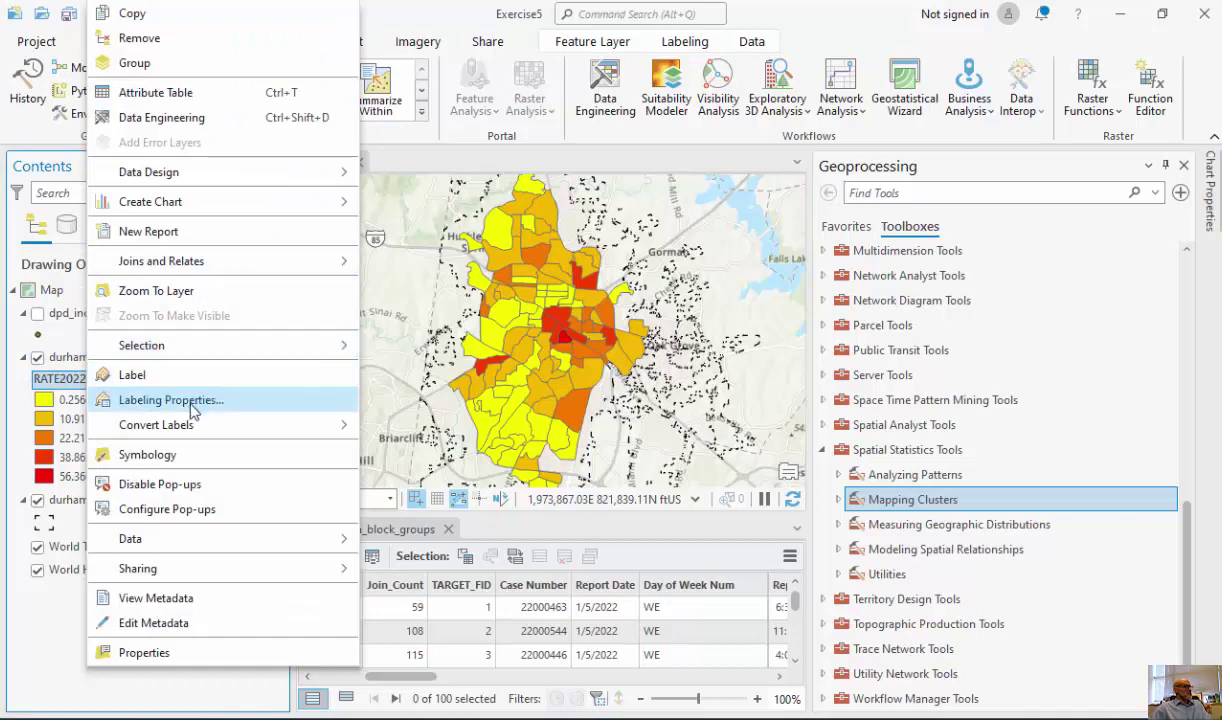
{"action": "left_click", "coordinate": [147, 455]}
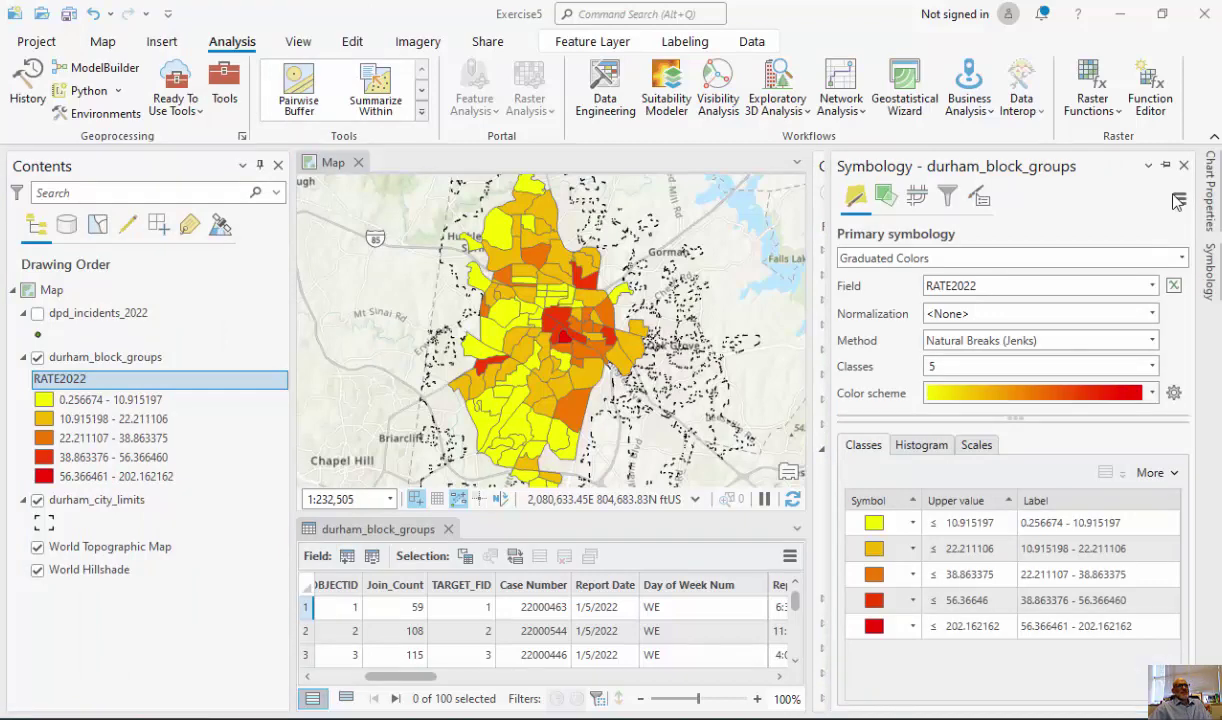
{"action": "left_click", "coordinate": [1184, 165]}
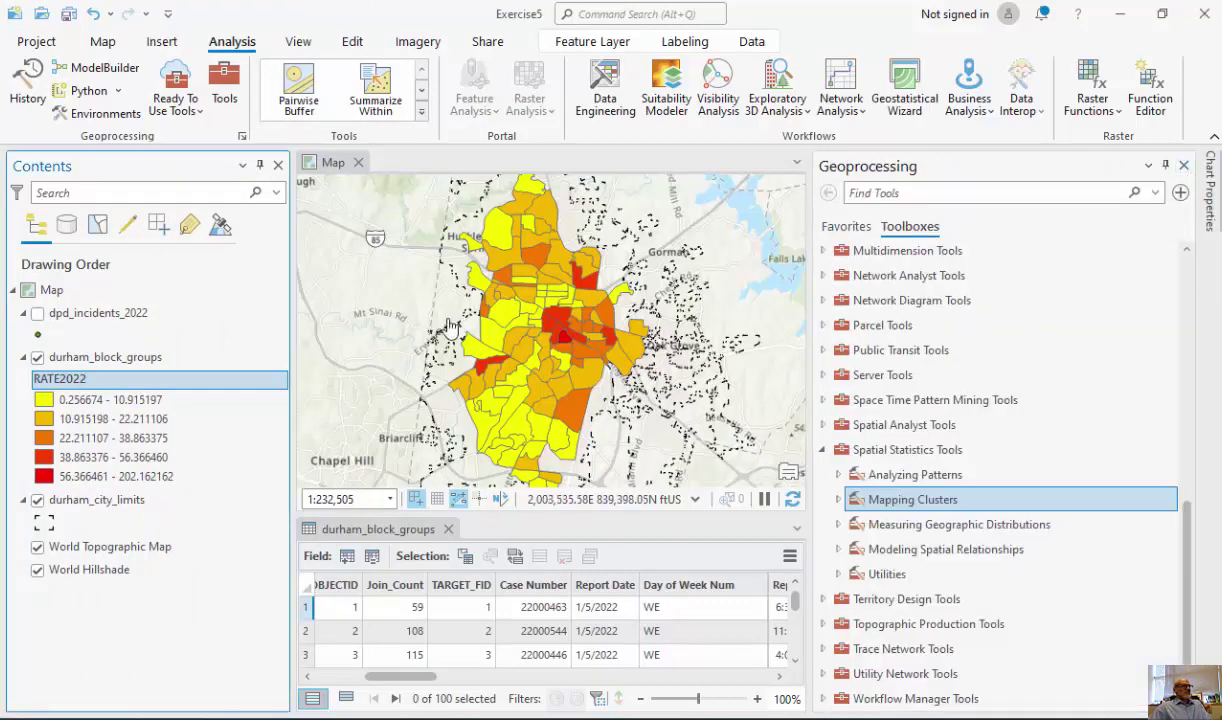
{"action": "left_click_drag", "start_coordinate": [533, 517], "coordinate": [533, 593]}
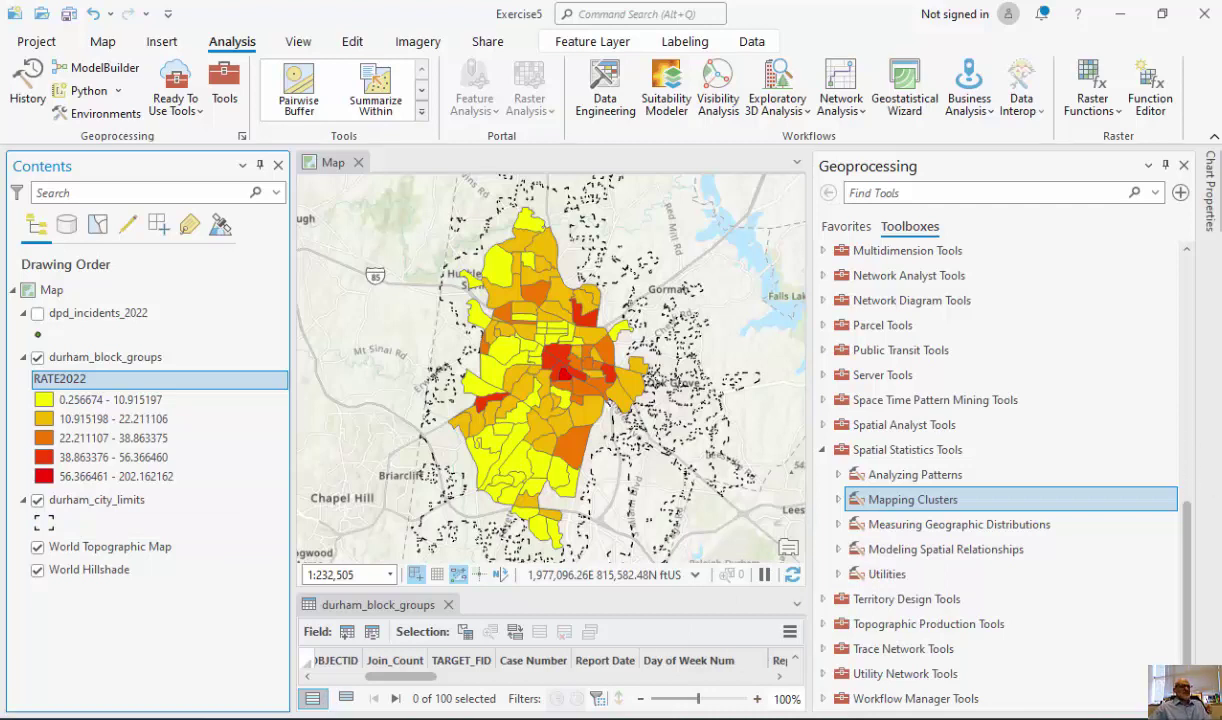
Review the RATE2022 Calculate Field expression without running it, then close the attribute table
{"action": "left_click_drag", "start_coordinate": [688, 593], "coordinate": [680, 455]}
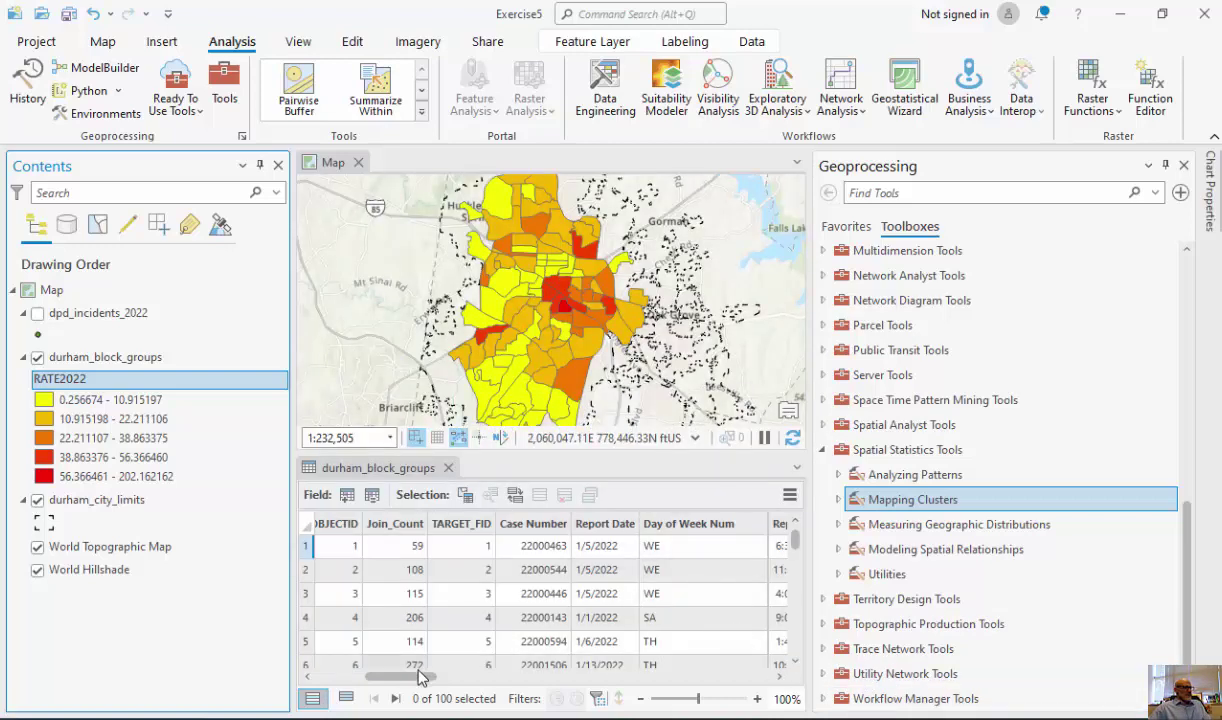
{"action": "mouse_move", "coordinate": [408, 677]}
{"action": "left_mouse_down"}
{"action": "mouse_move", "coordinate": [362, 683]}
{"action": "mouse_move", "coordinate": [398, 683]}
{"action": "left_mouse_up"}
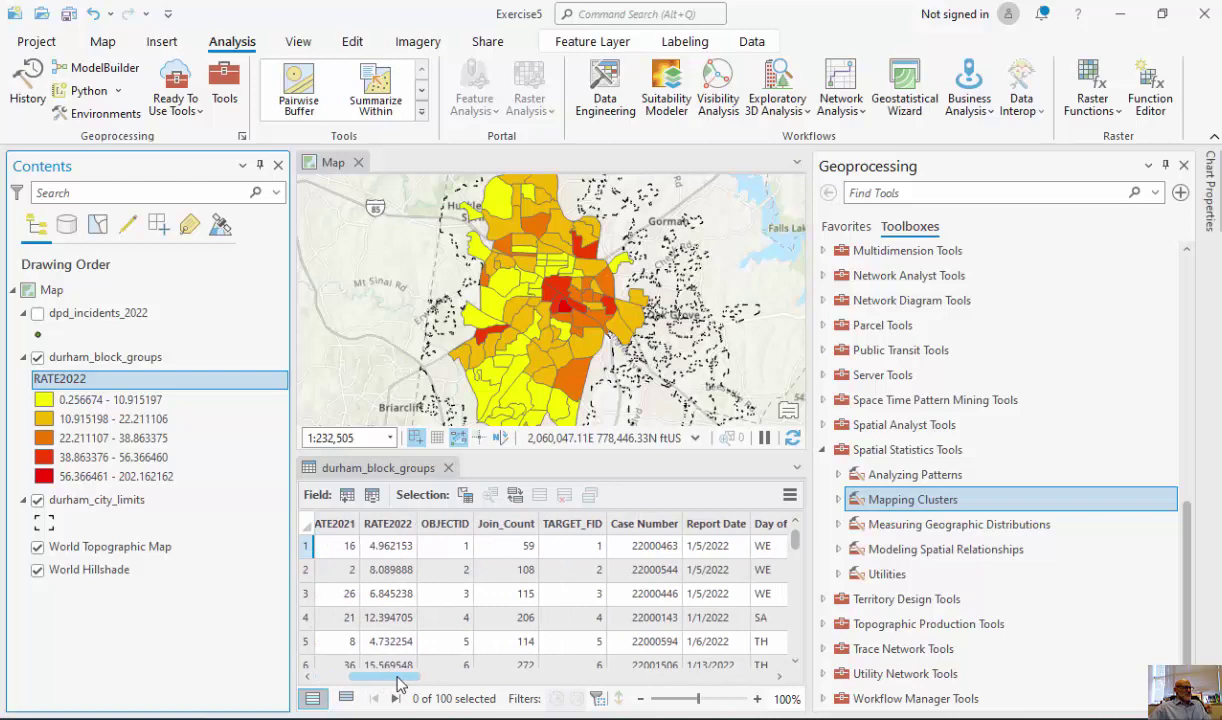
{"action": "right_click", "coordinate": [386, 525]}
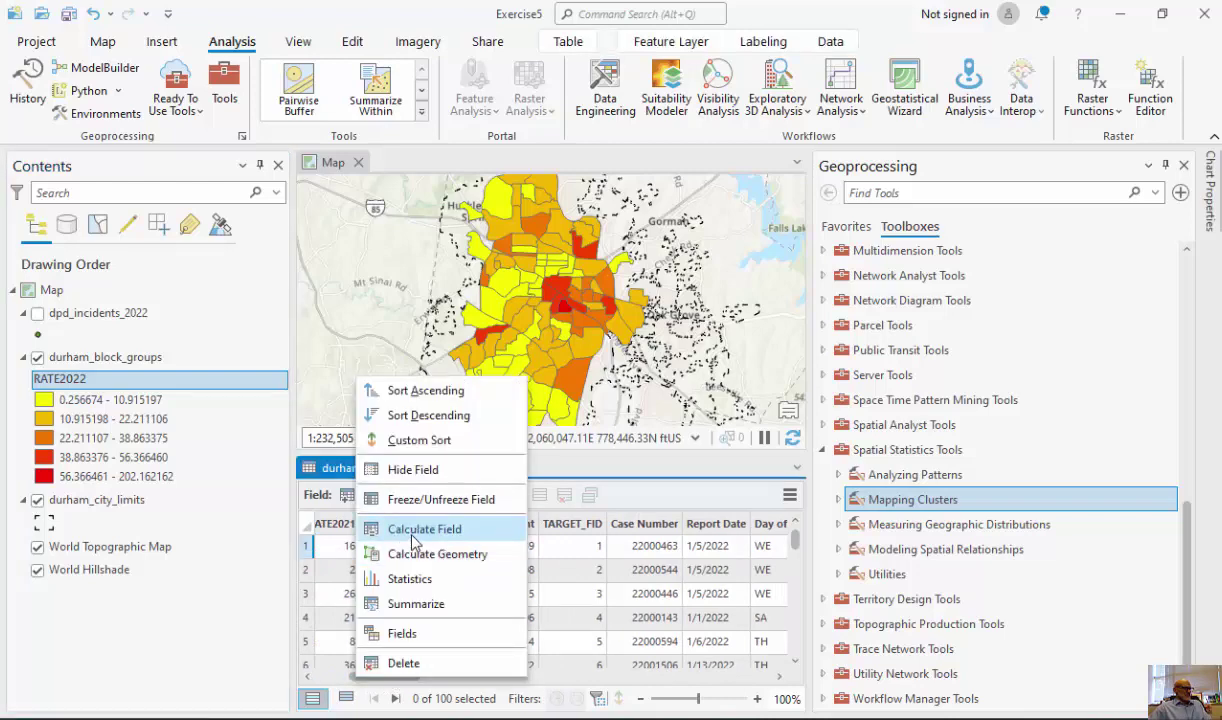
{"action": "left_click", "coordinate": [396, 528]}
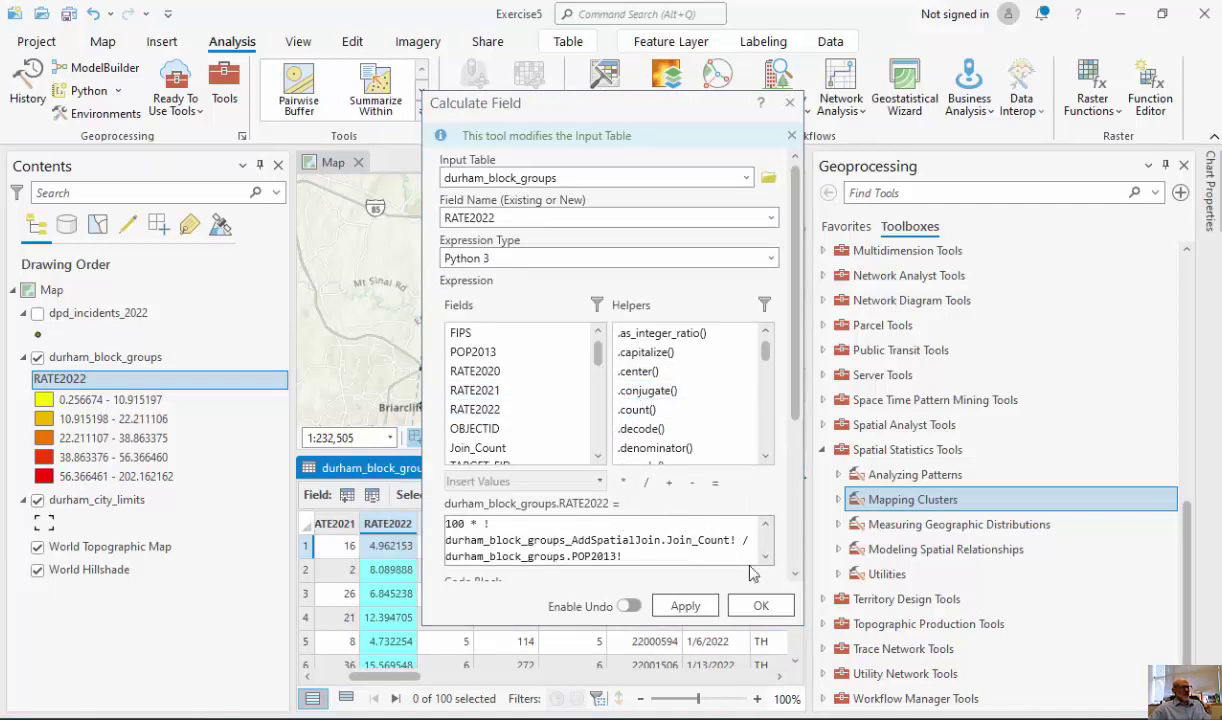
{"action": "left_click", "coordinate": [790, 102]}
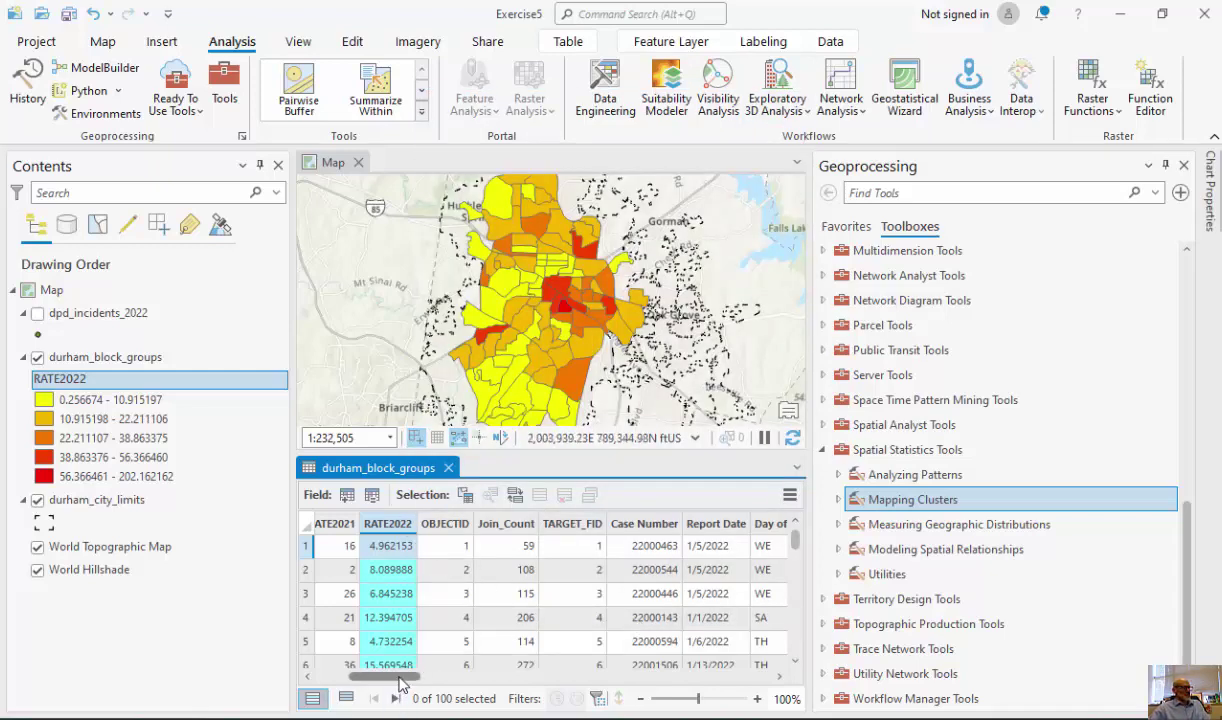
{"action": "left_click_drag", "start_coordinate": [405, 683], "coordinate": [322, 680]}
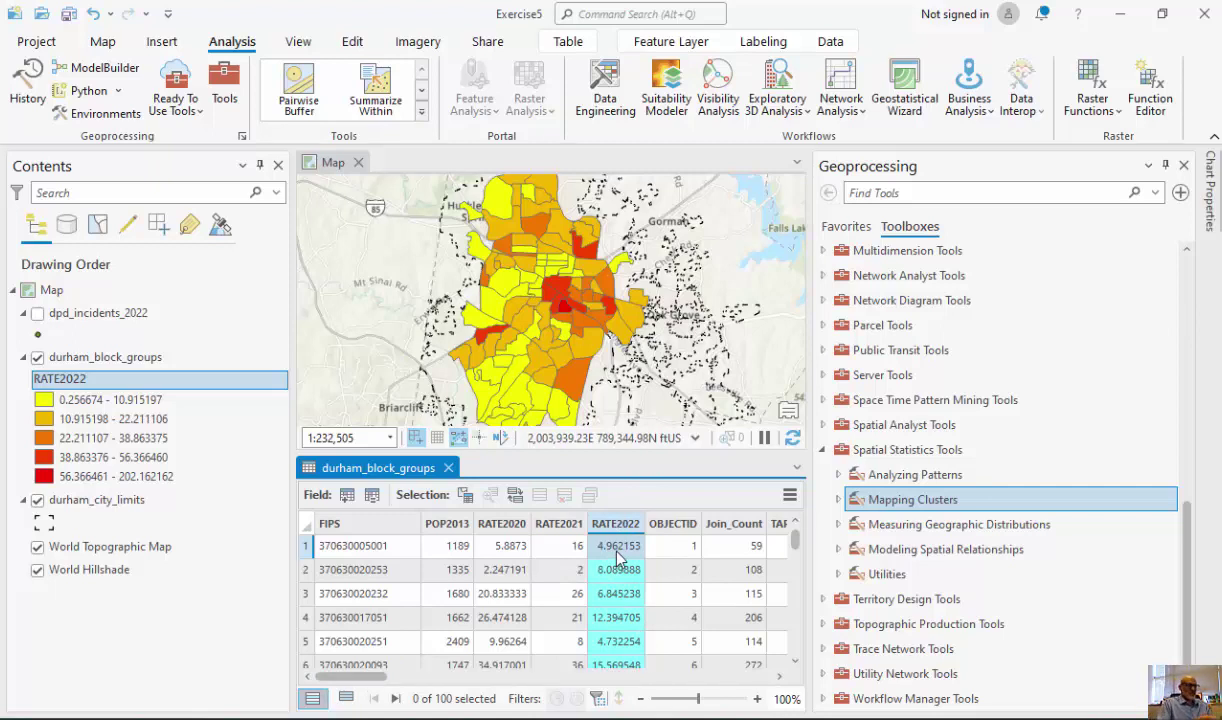
{"action": "left_click", "coordinate": [448, 467]}
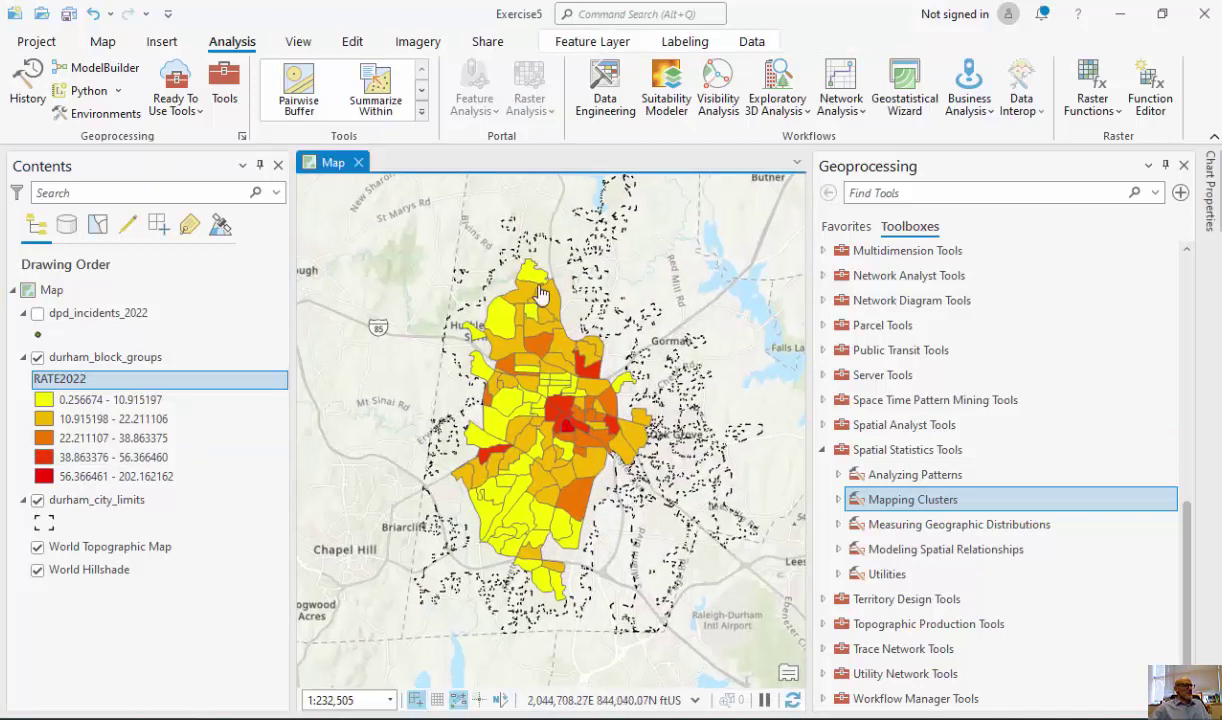
Expand the Spatial Statistics toolsets down to Mapping Clusters to reveal Hot Spot Analysis (Getis-Ord Gi*)
{"action": "left_click", "coordinate": [838, 475]}
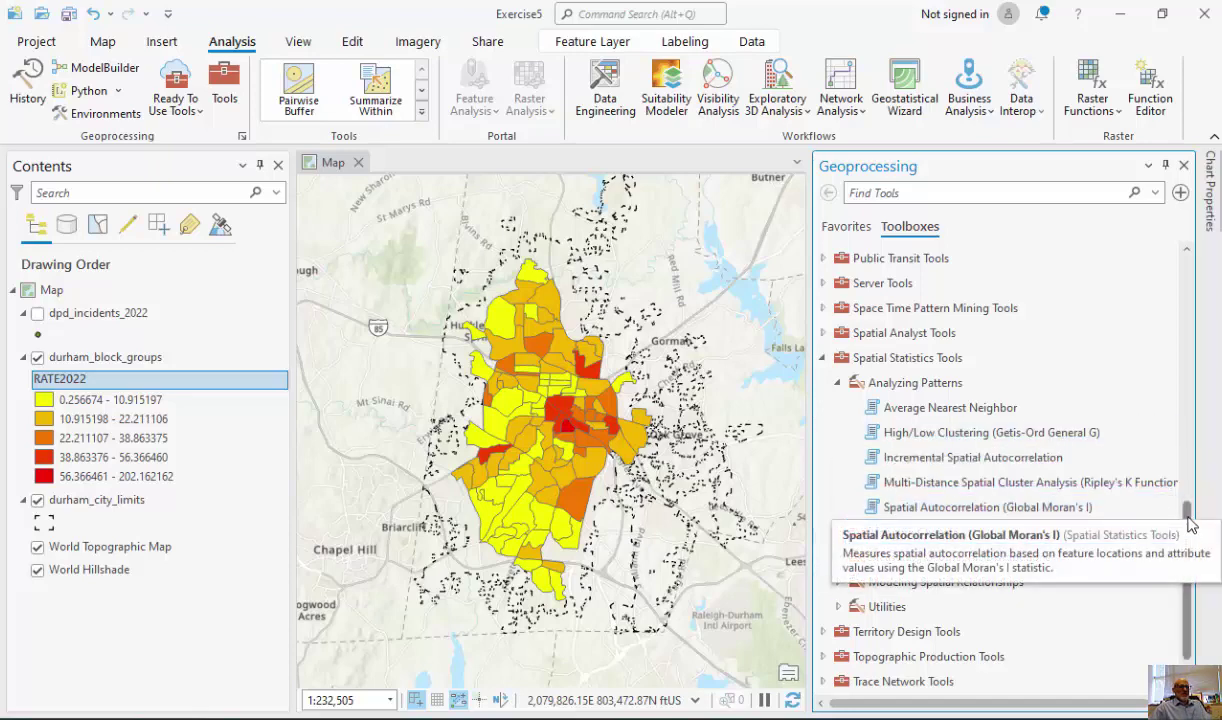
{"action": "scroll", "coordinate": [1191, 550], "scroll_direction": "down", "scroll_amount": 1}
{"action": "left_click", "coordinate": [838, 483]}
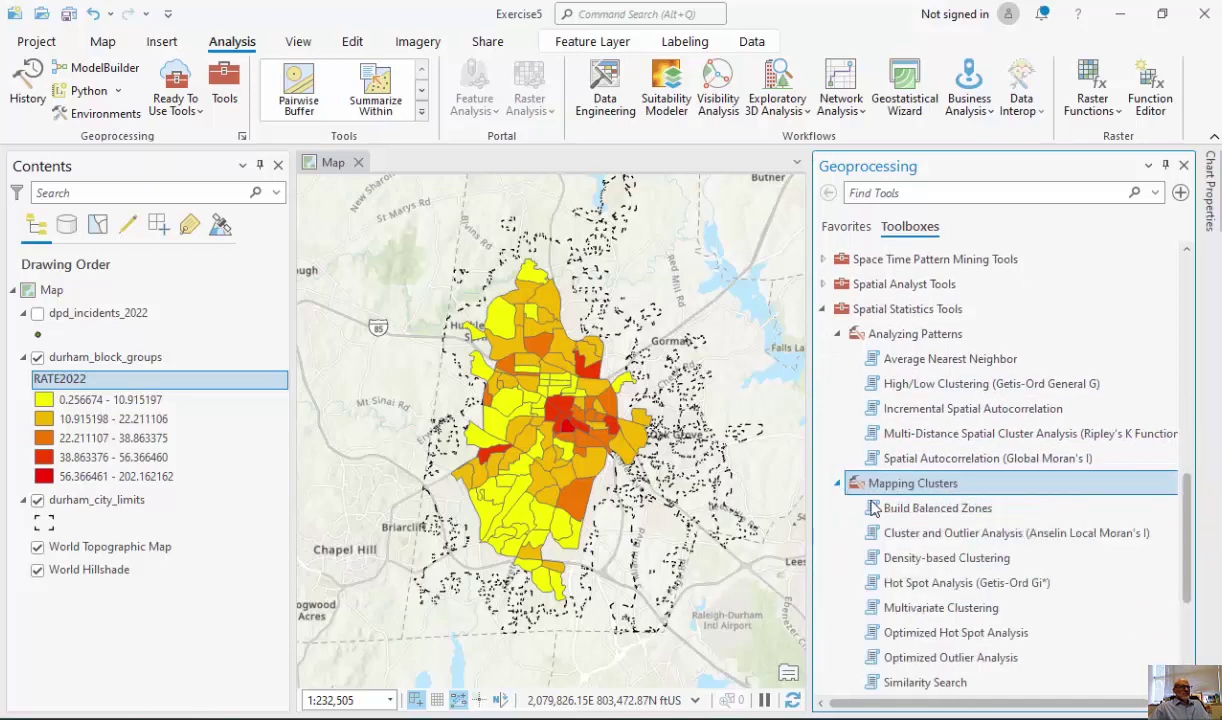
{"action": "scroll", "coordinate": [1132, 500], "scroll_direction": "down", "scroll_amount": 2}
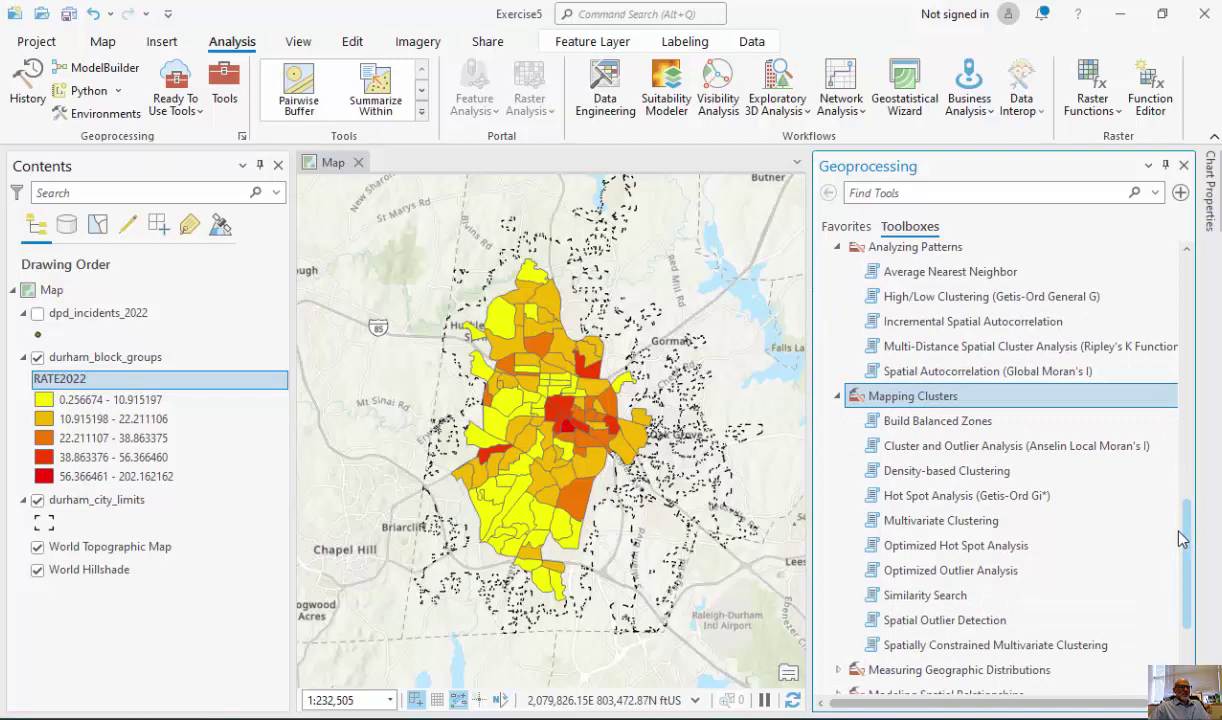
{"action": "left_click", "coordinate": [933, 452]}
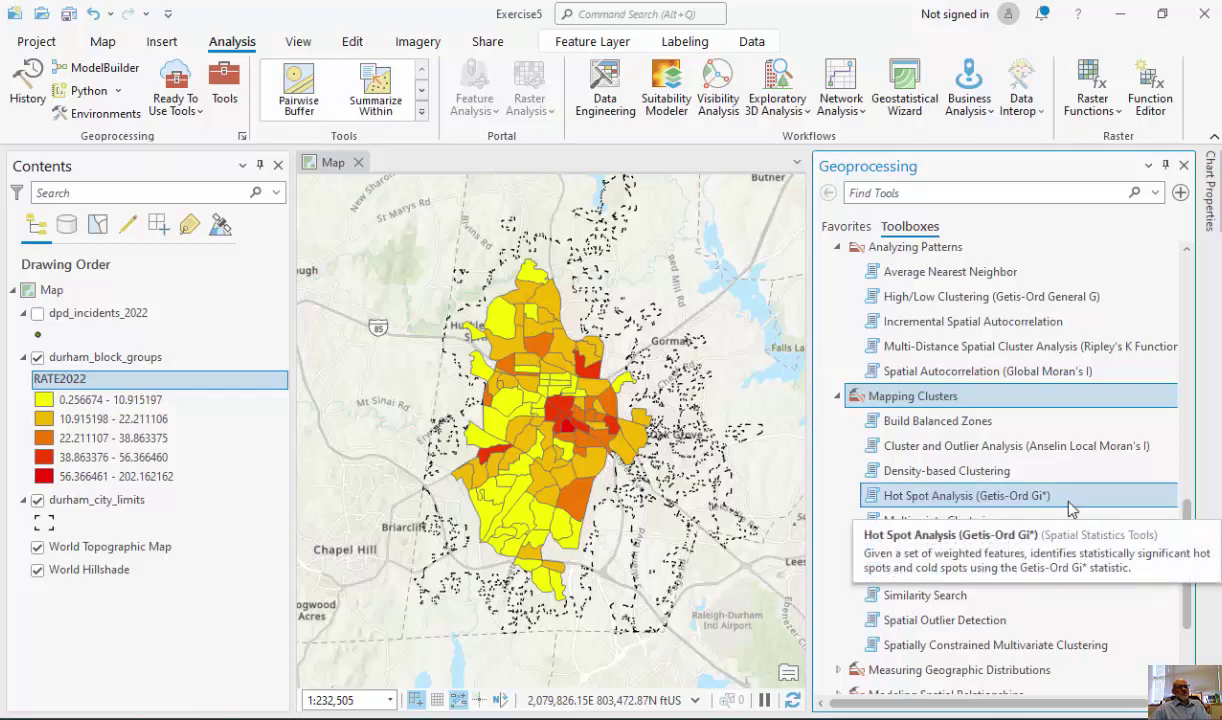
{"action": "left_click_drag", "start_coordinate": [1188, 517], "coordinate": [1188, 531]}
{"action": "scroll", "coordinate": [1188, 531], "scroll_direction": "up", "scroll_amount": 1}
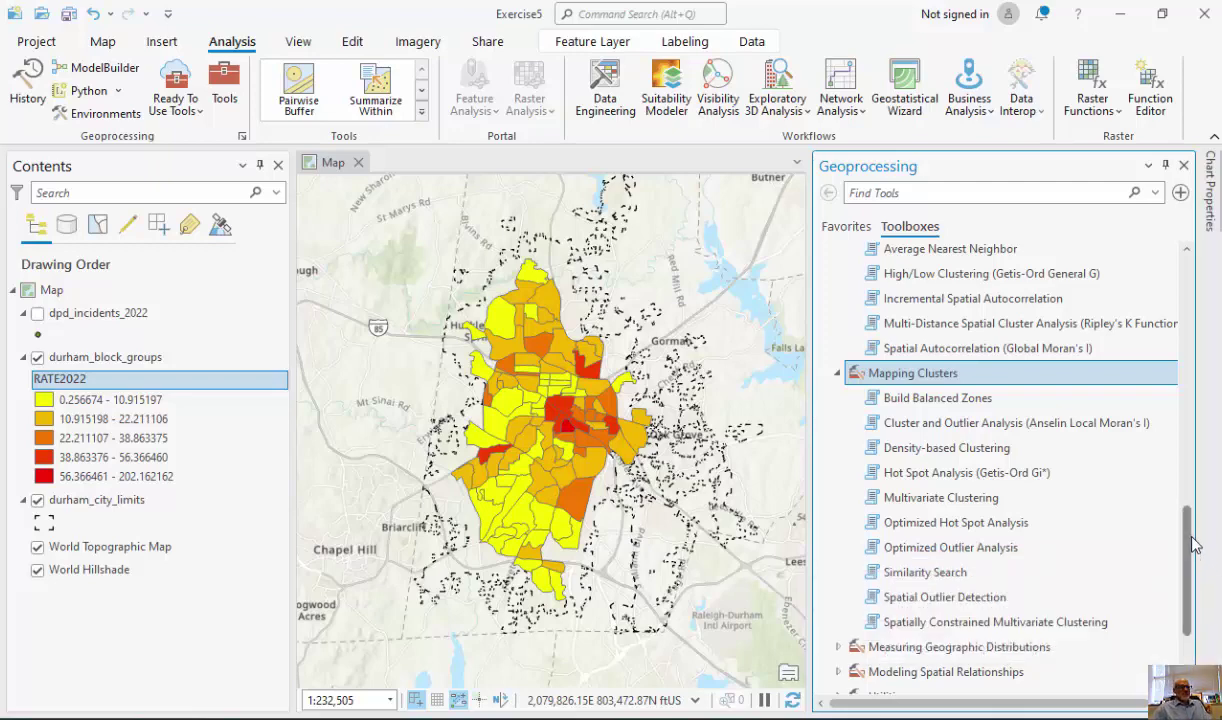
{"action": "scroll", "coordinate": [1100, 530], "scroll_direction": "up", "scroll_amount": 1}
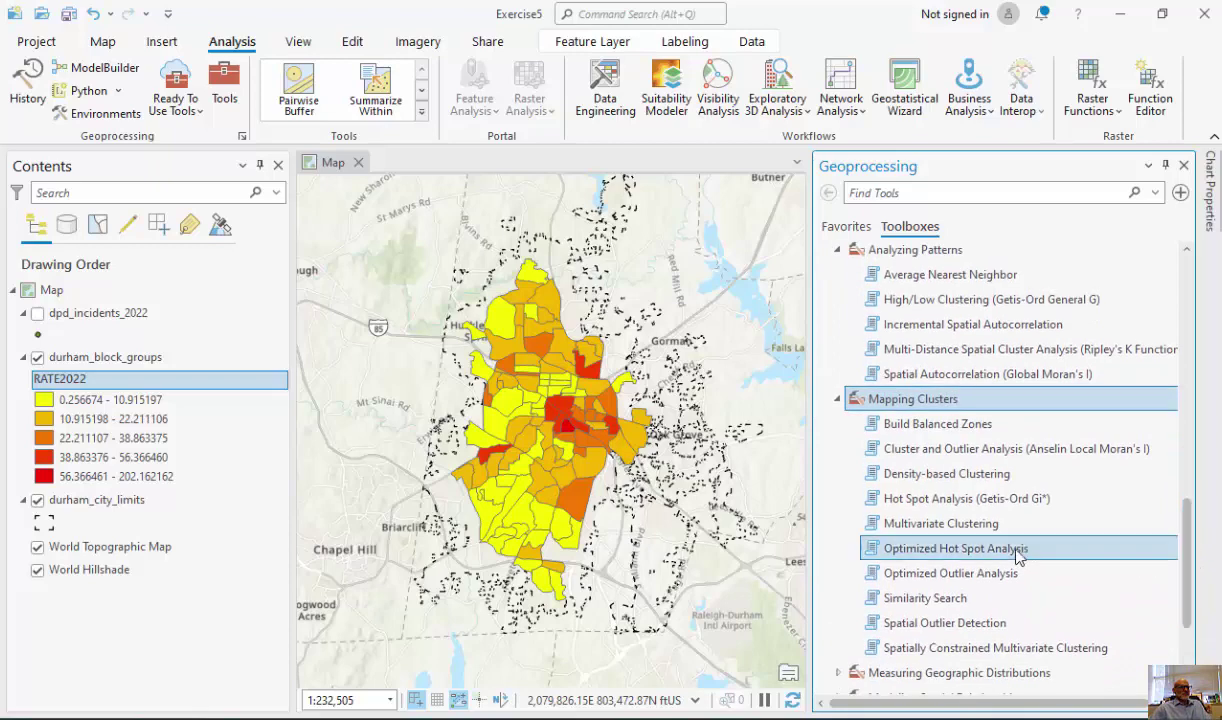
Set up Hot Spot Analysis on durham_block_groups' RATE2022 field, outputting durham_block_groups_HotSpots1 in Exercise5.gdb
{"action": "left_click", "coordinate": [930, 500]}
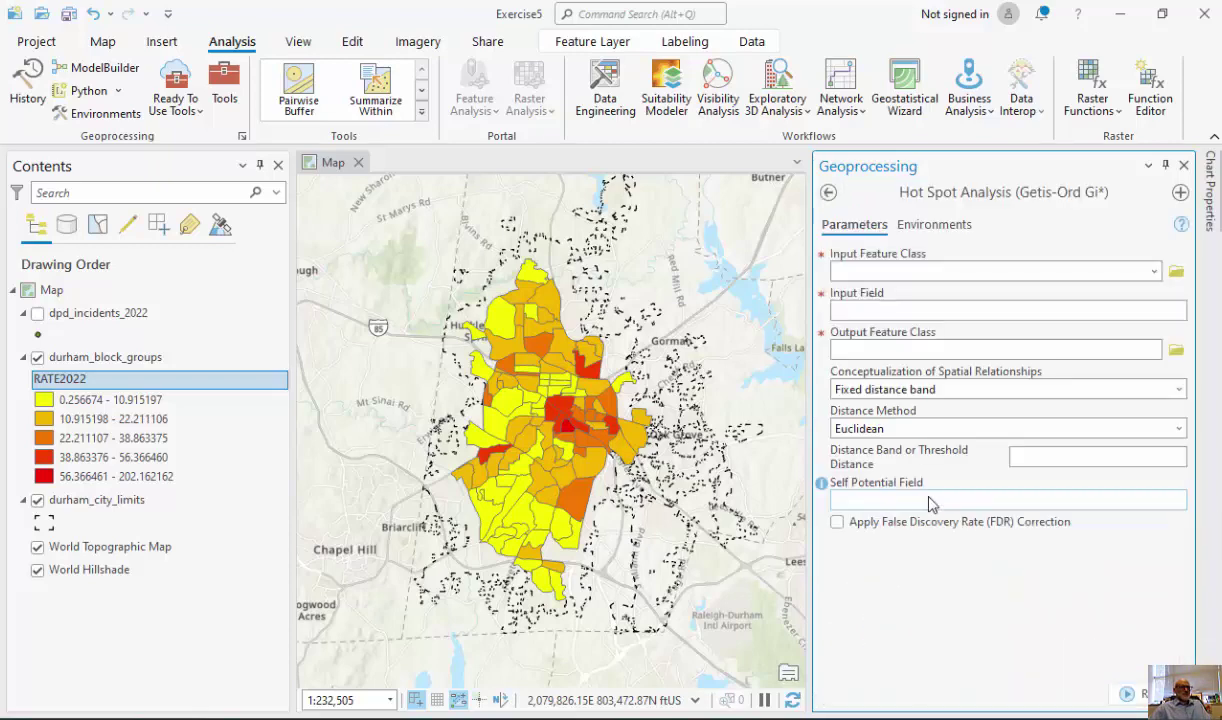
{"action": "left_click", "coordinate": [1088, 279]}
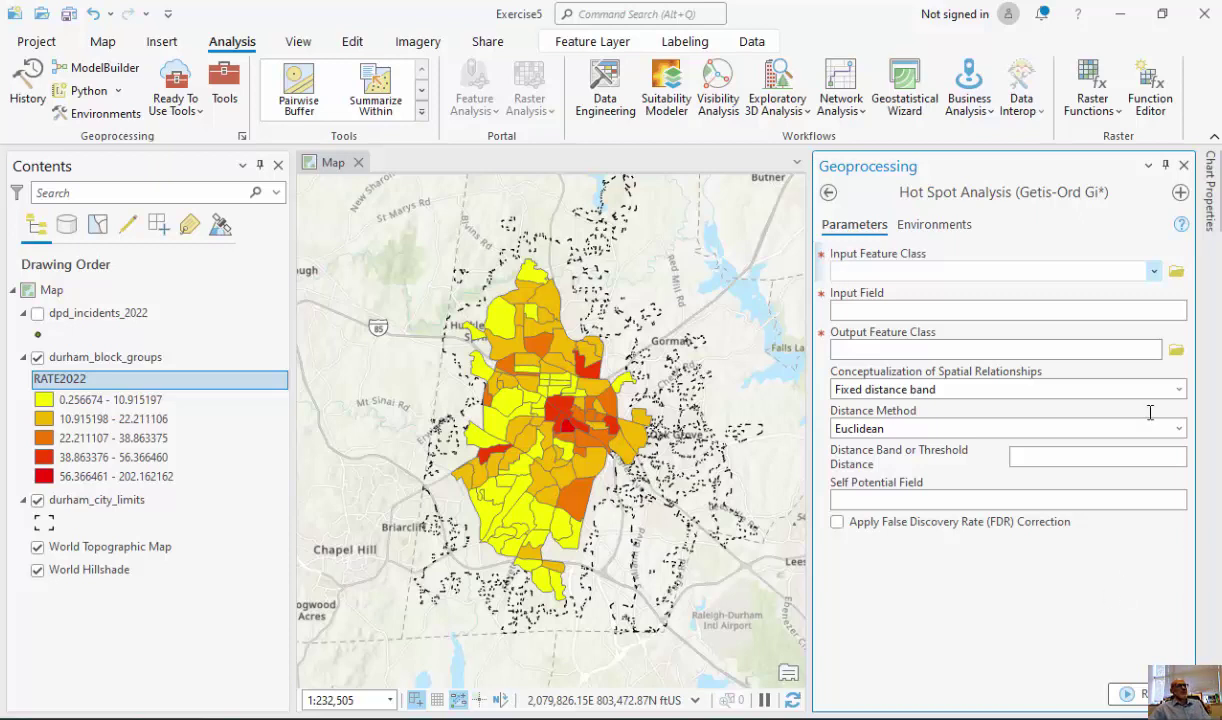
{"action": "left_click", "coordinate": [1154, 272]}
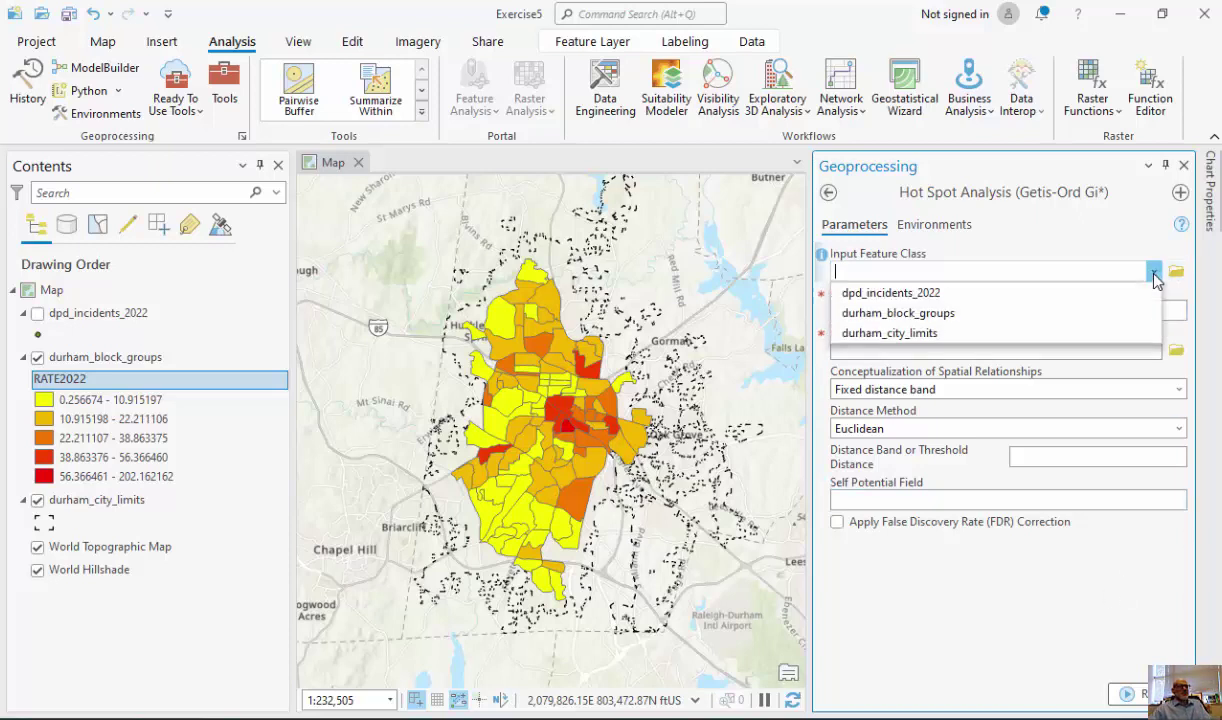
{"action": "left_click", "coordinate": [955, 314]}
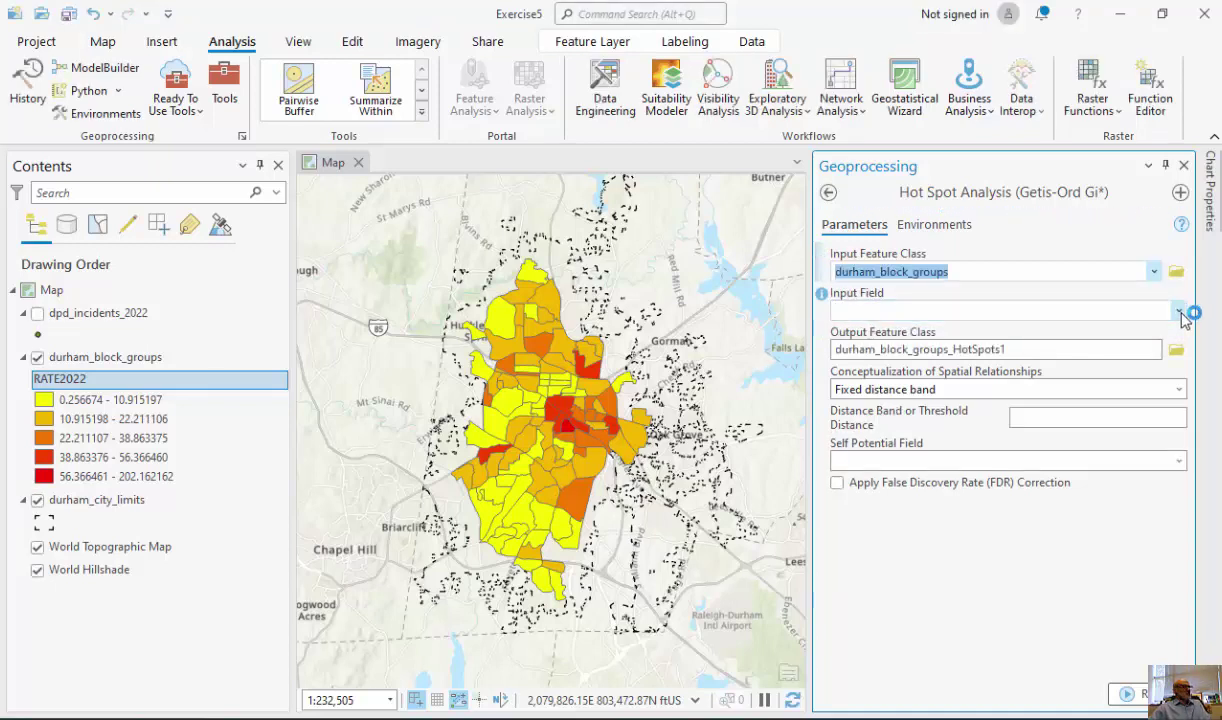
{"action": "left_click", "coordinate": [1180, 313]}
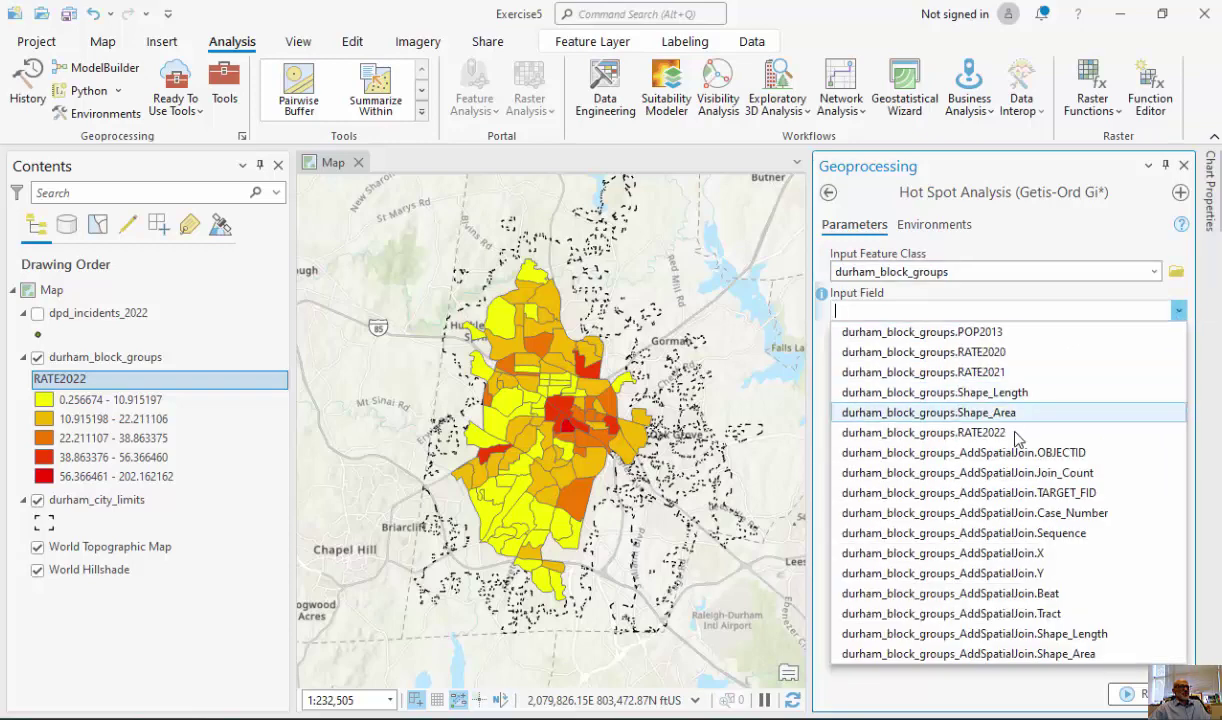
{"action": "left_click", "coordinate": [925, 432]}
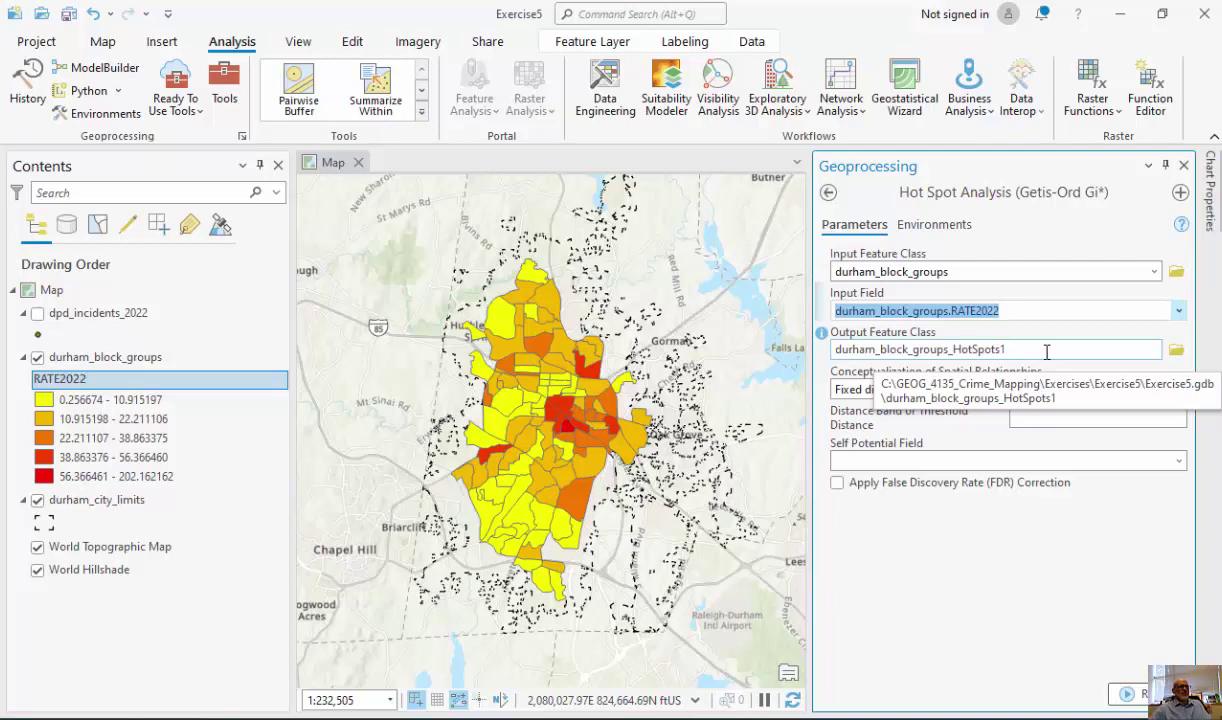
{"action": "left_click_drag", "start_coordinate": [1018, 356], "coordinate": [1047, 350]}
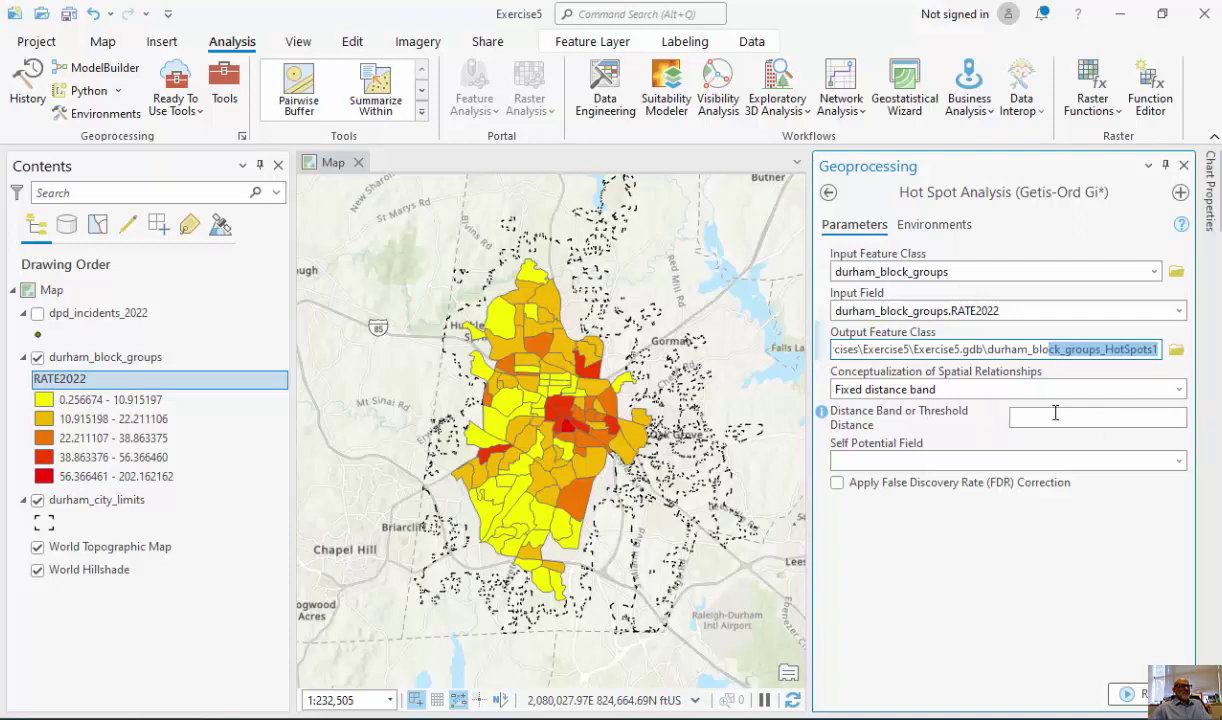
{"action": "left_click", "coordinate": [1180, 390]}
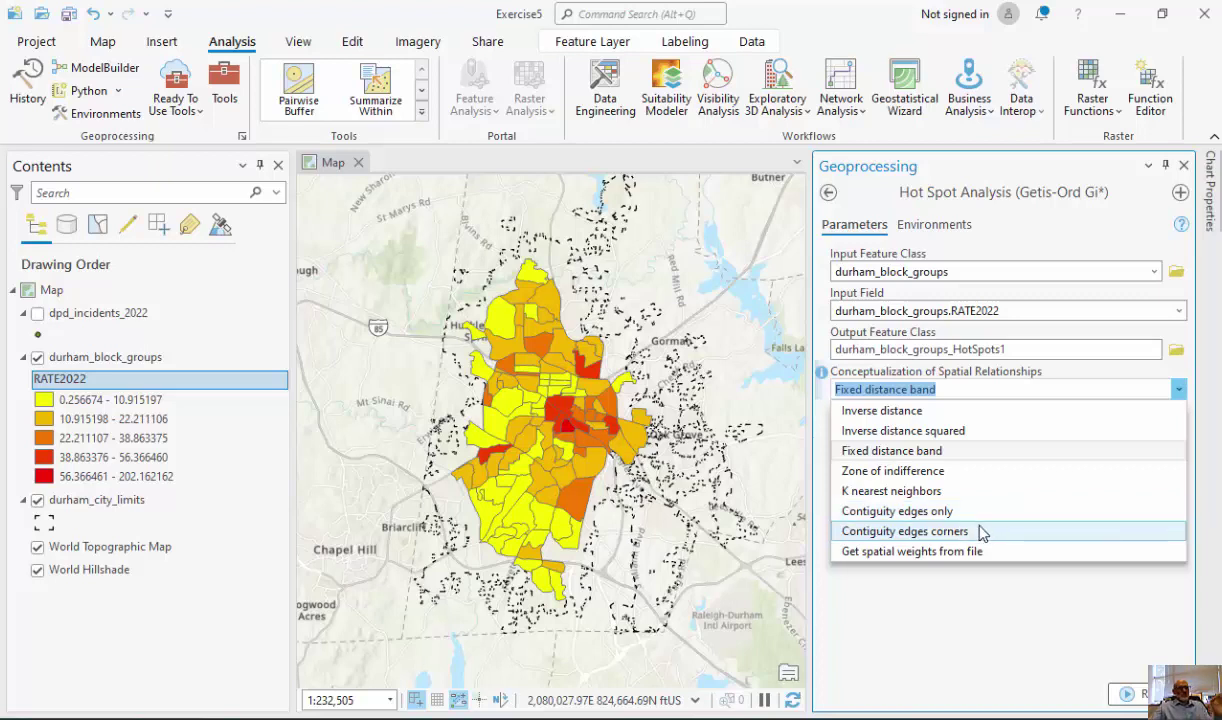
{"action": "left_click", "coordinate": [950, 452]}
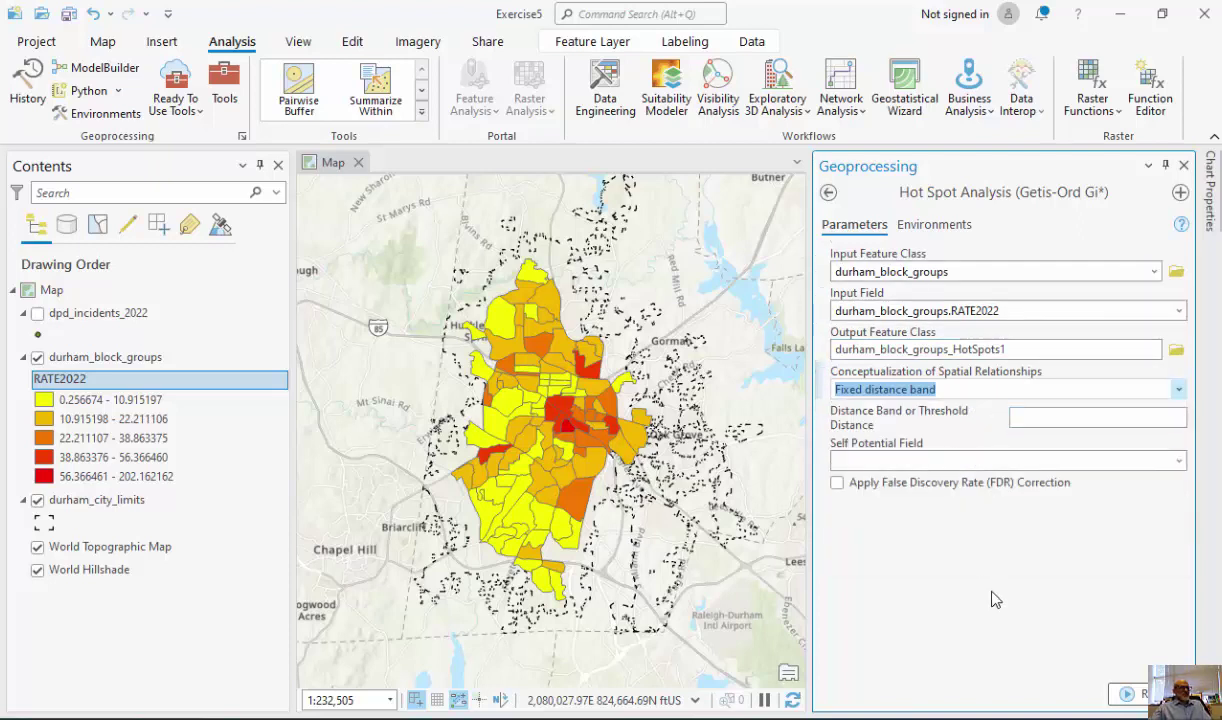
Run the hot spot analysis and zoom in on the central Durham 99%-confidence hot-spot cluster
{"action": "left_click", "coordinate": [1130, 700]}
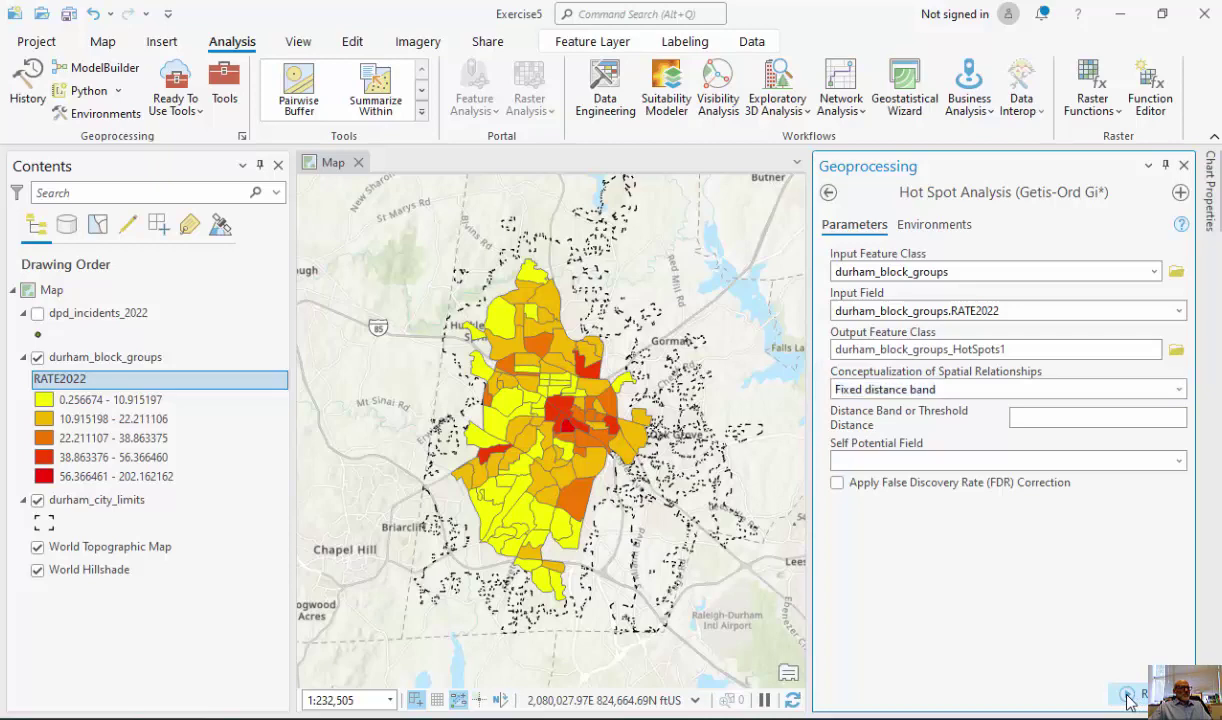
{"action": "mouse_move", "coordinate": [1130, 703]}
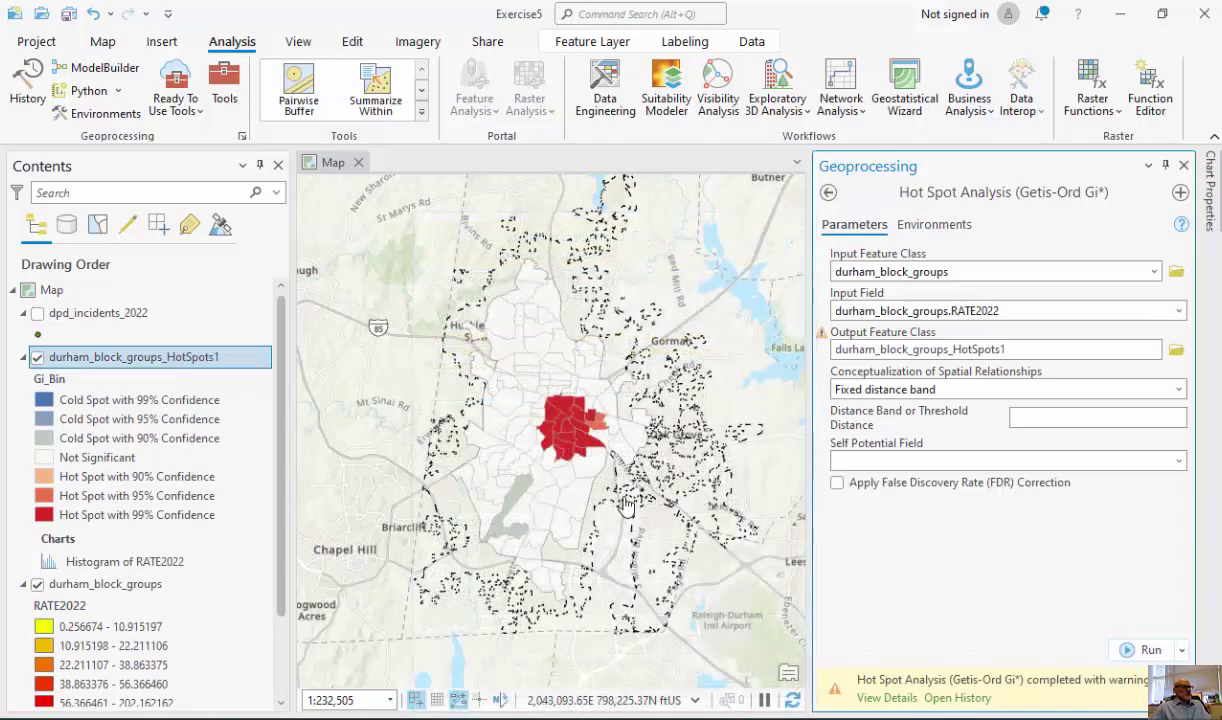
{"action": "scroll", "coordinate": [622, 490], "scroll_direction": "up", "scroll_amount": 2}
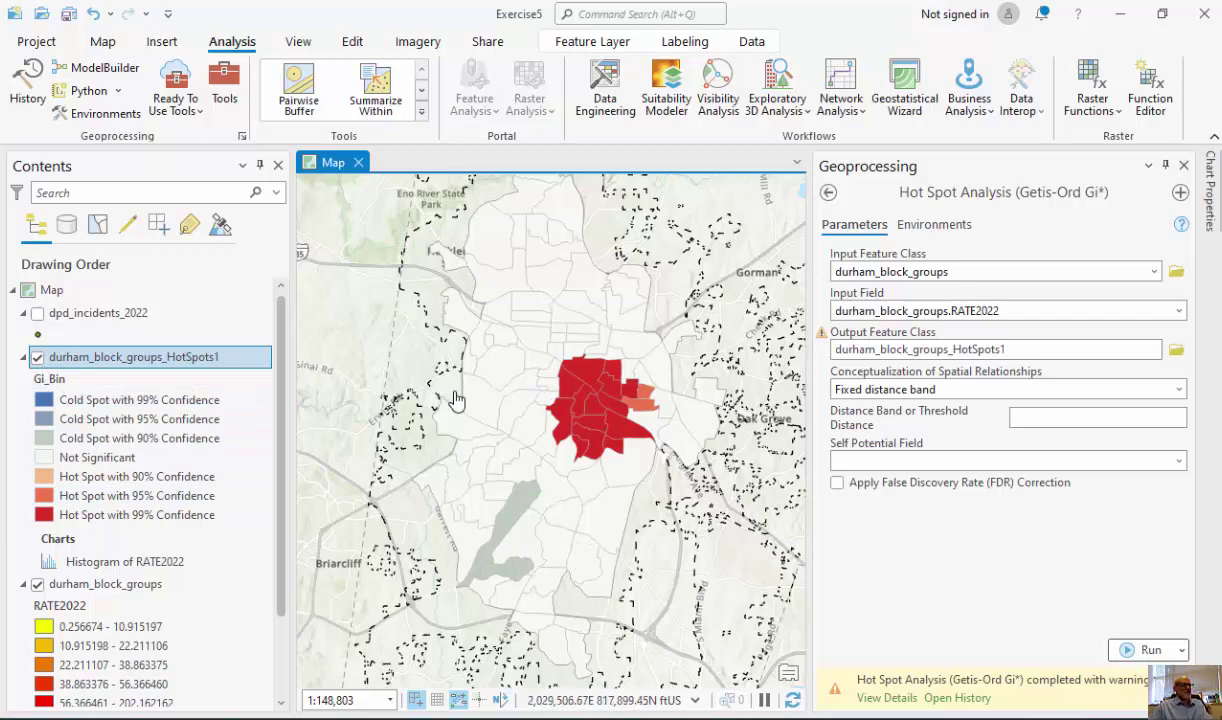
{"action": "left_click", "coordinate": [38, 362]}
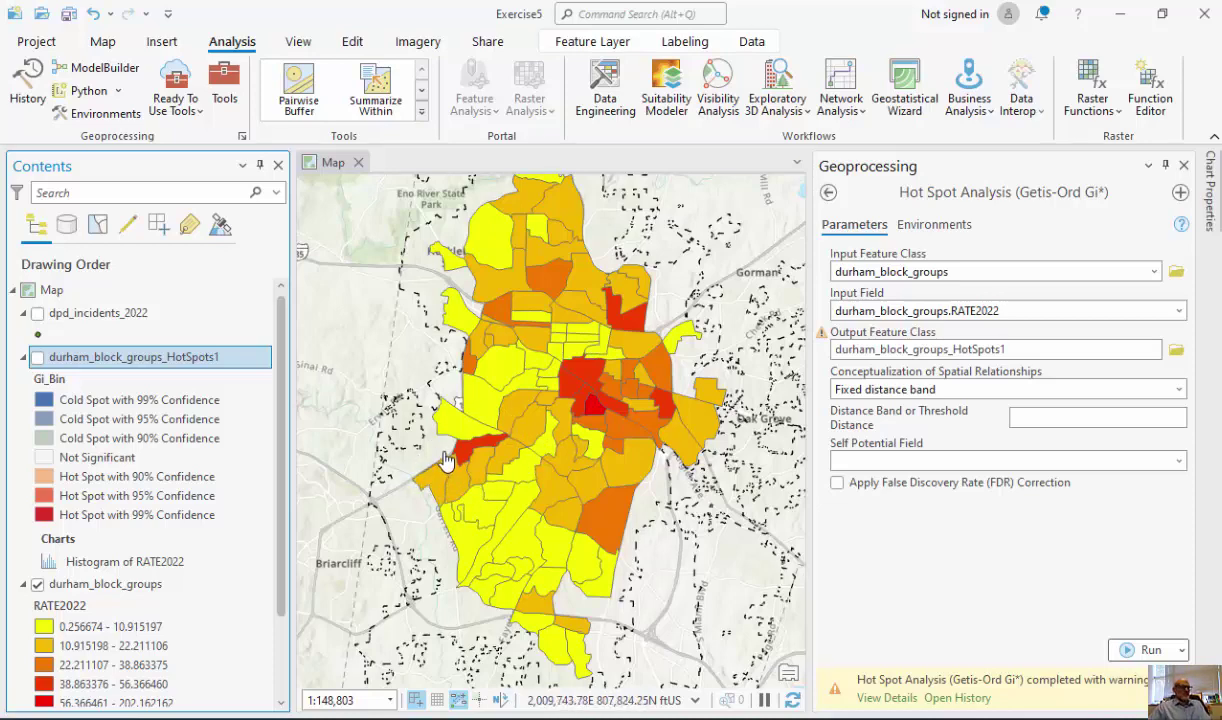
{"action": "left_click", "coordinate": [37, 357]}
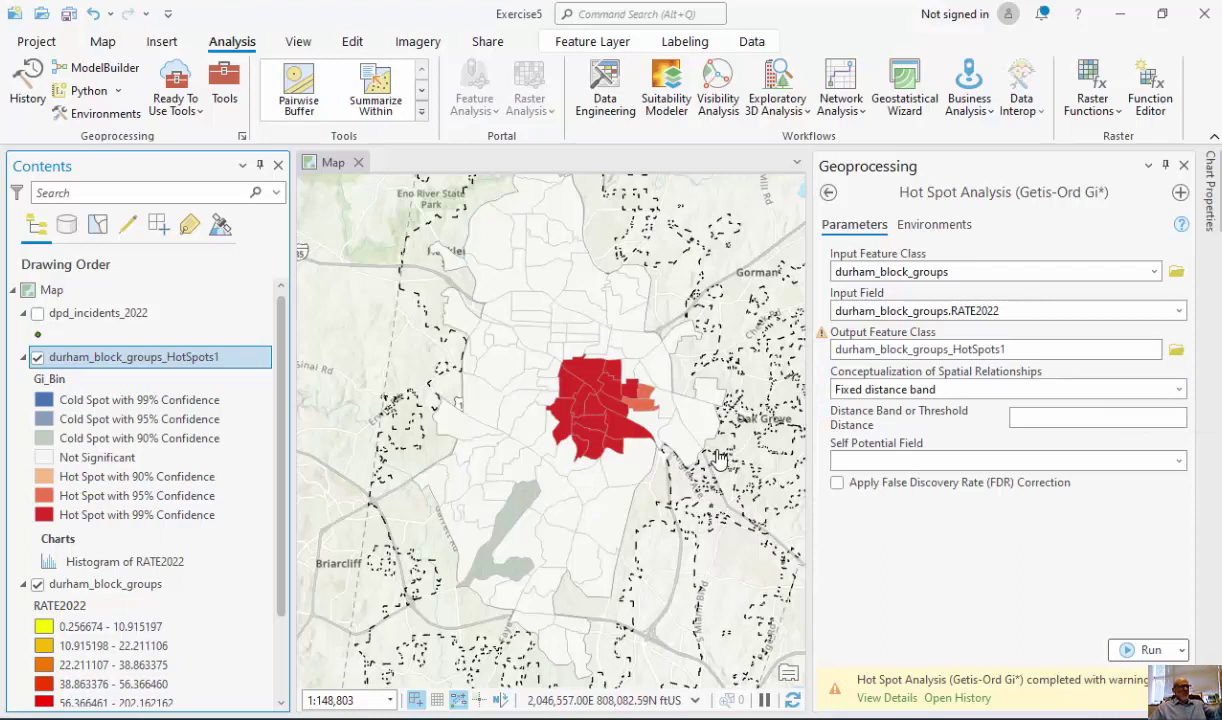
Open the durham_block_groups_HotSpots1 attribute table and resize its columns
{"action": "right_click", "coordinate": [210, 370]}
{"action": "left_click", "coordinate": [237, 118]}
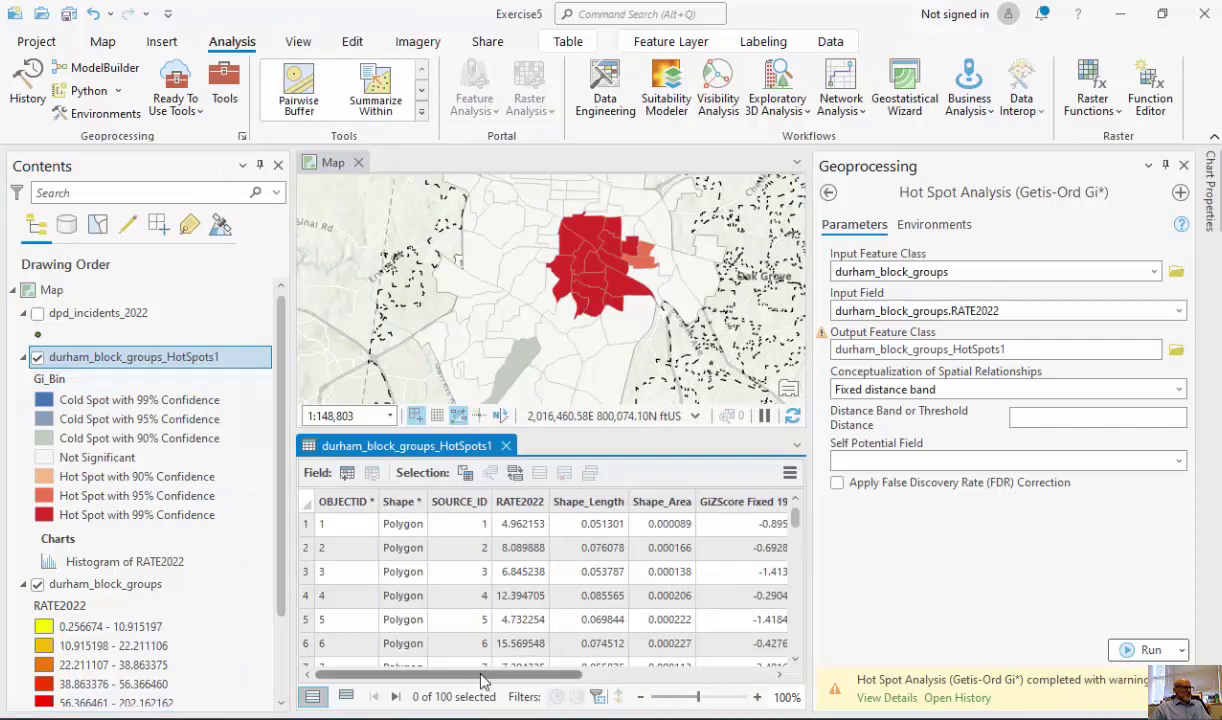
{"action": "left_click_drag", "start_coordinate": [479, 680], "coordinate": [666, 680]}
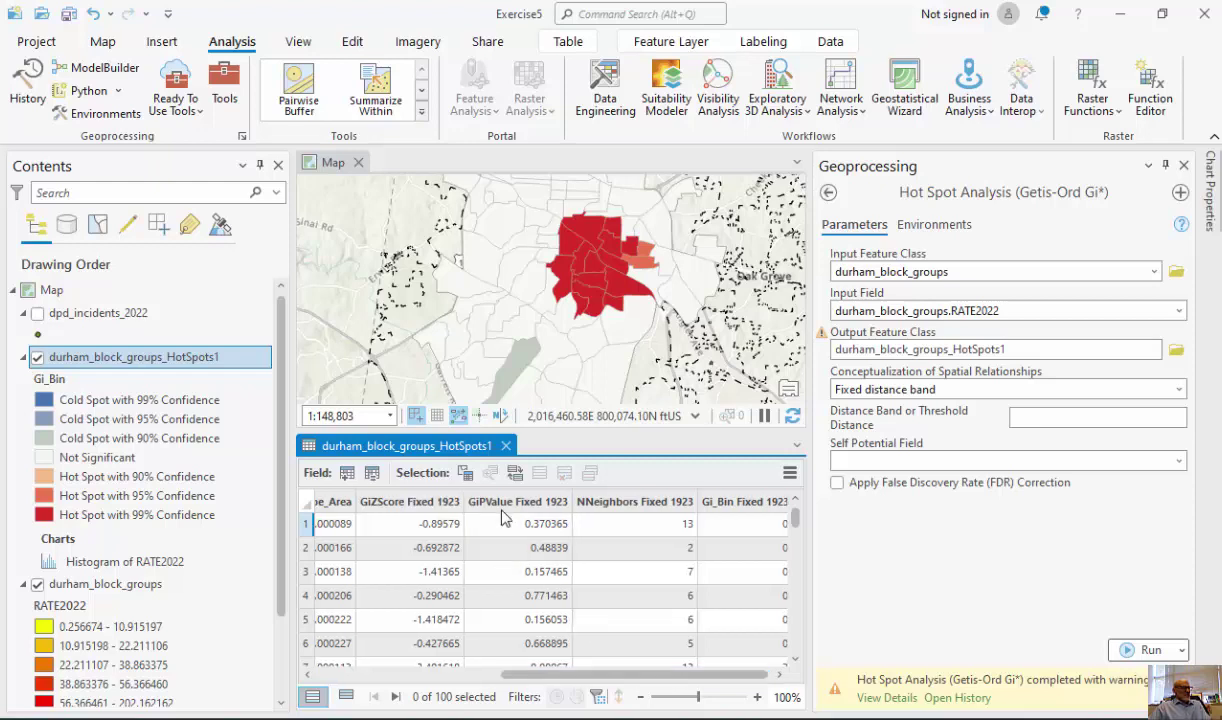
{"action": "left_click_drag", "start_coordinate": [564, 682], "coordinate": [662, 678]}
Sort by GiPValue Fixed 1923 ascending and select the five most significant block groups
{"action": "right_click", "coordinate": [566, 501]}
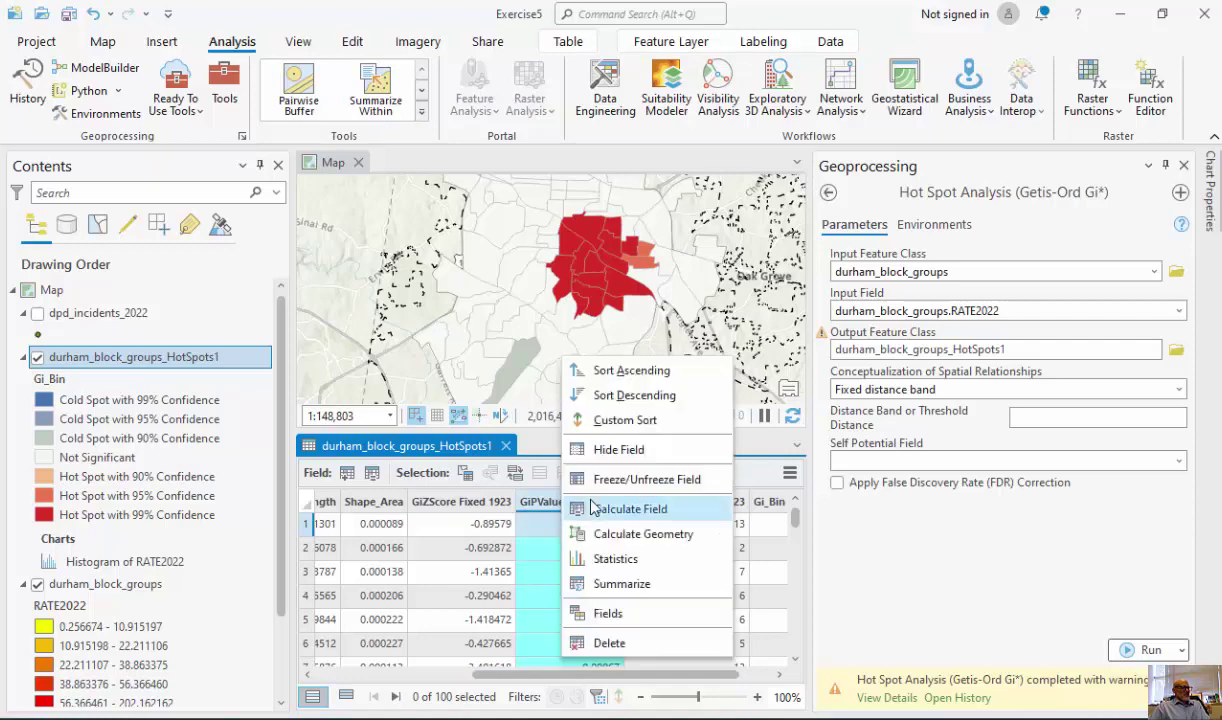
{"action": "left_click", "coordinate": [620, 370]}
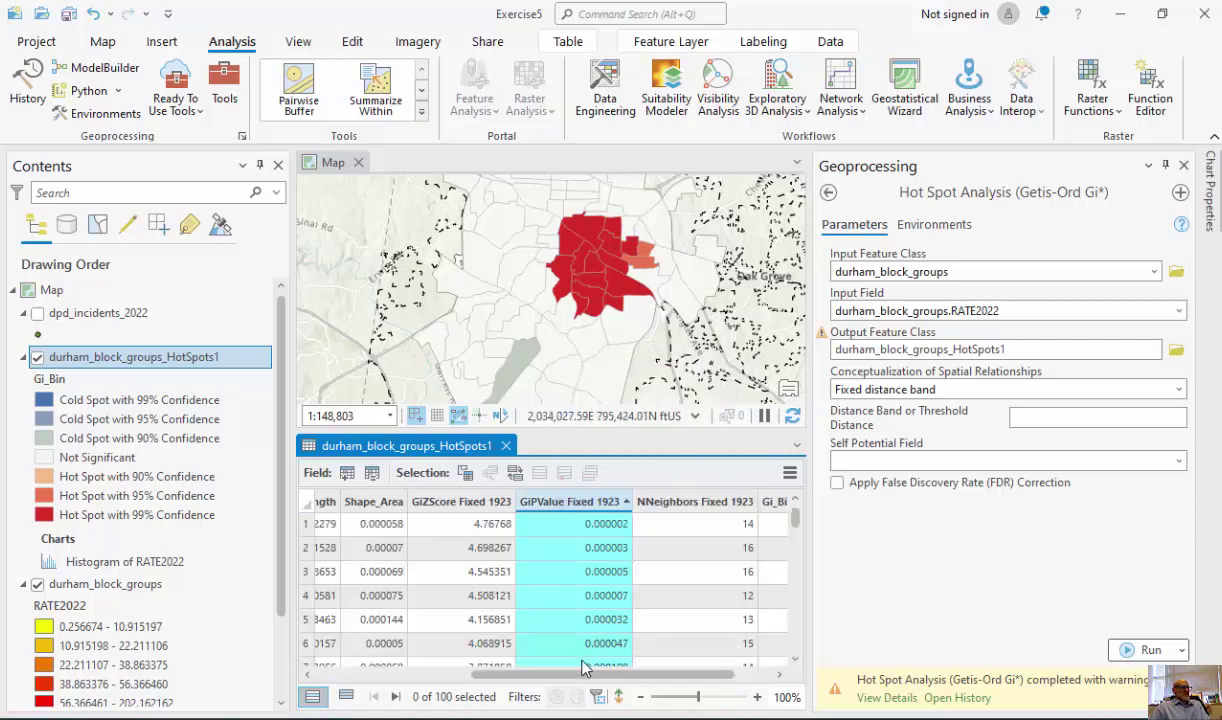
{"action": "left_click_drag", "start_coordinate": [633, 672], "coordinate": [669, 672]}
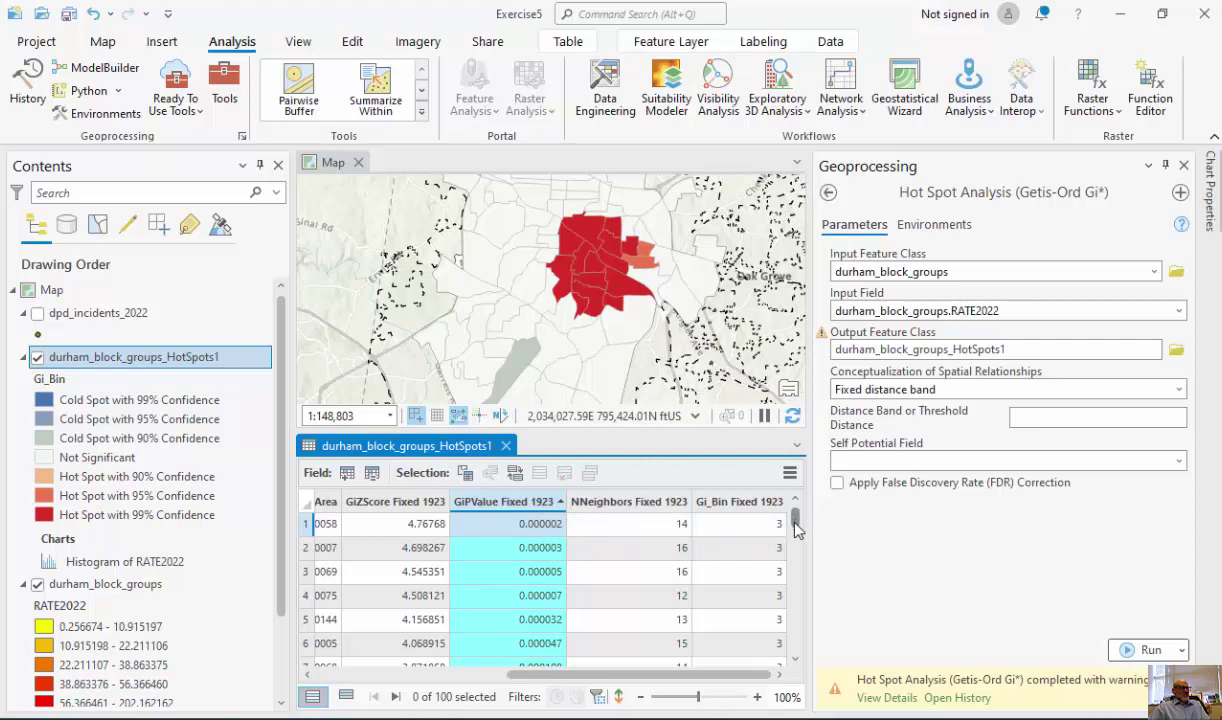
{"action": "scroll", "coordinate": [795, 525], "scroll_direction": "down", "scroll_amount": 8}
{"action": "scroll", "coordinate": [797, 525], "scroll_direction": "up", "scroll_amount": 8}
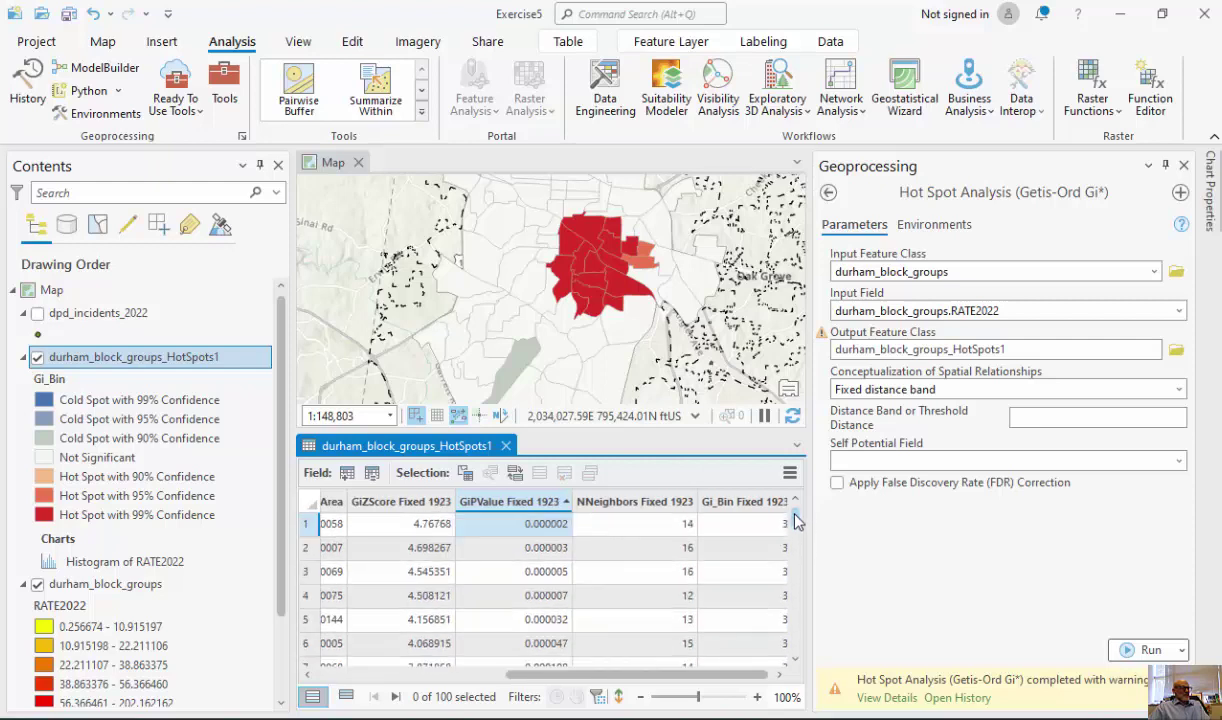
{"action": "left_click_drag", "start_coordinate": [306, 523], "coordinate": [318, 620]}
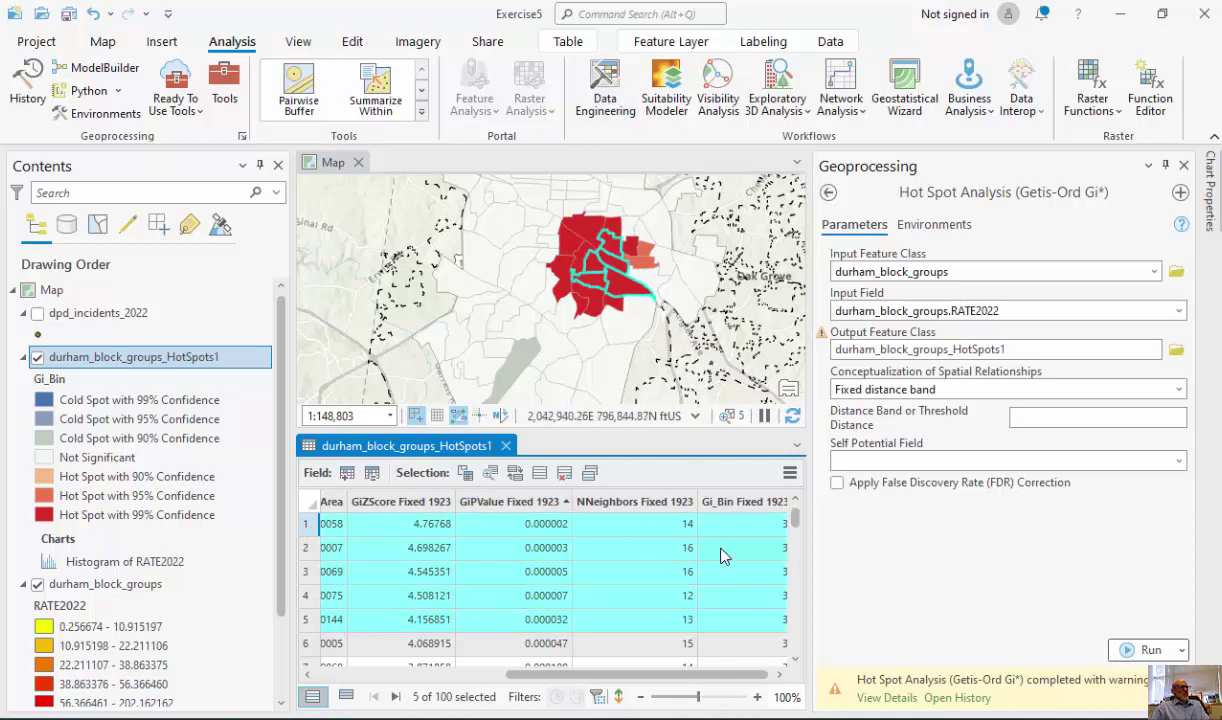
{"action": "left_click_drag", "start_coordinate": [797, 528], "coordinate": [798, 660]}
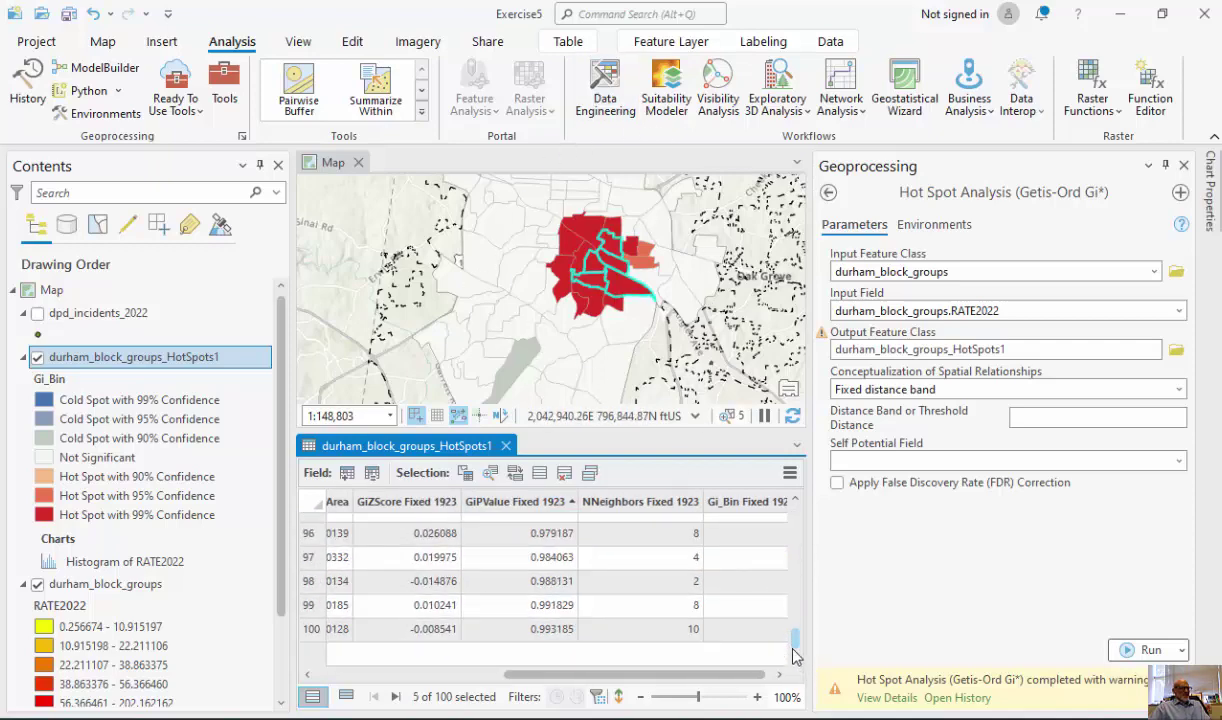
{"action": "scroll", "coordinate": [789, 652], "scroll_direction": "right", "scroll_amount": 1}
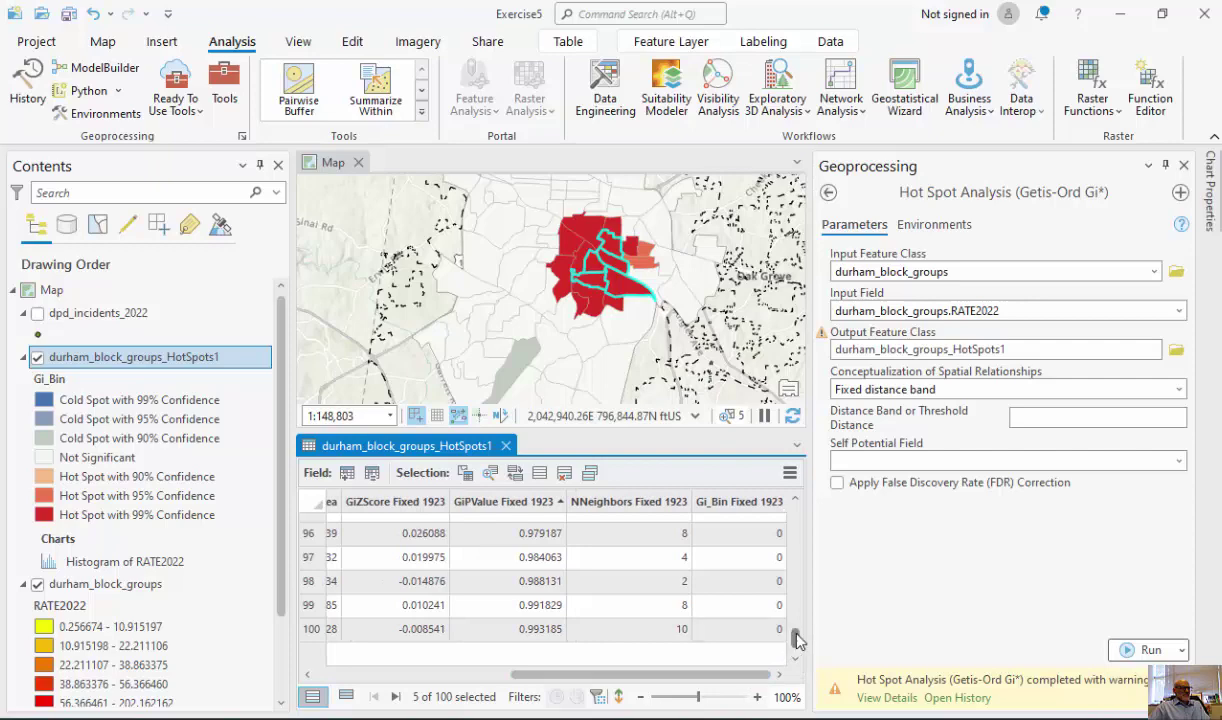
{"action": "left_click_drag", "start_coordinate": [797, 637], "coordinate": [801, 538]}
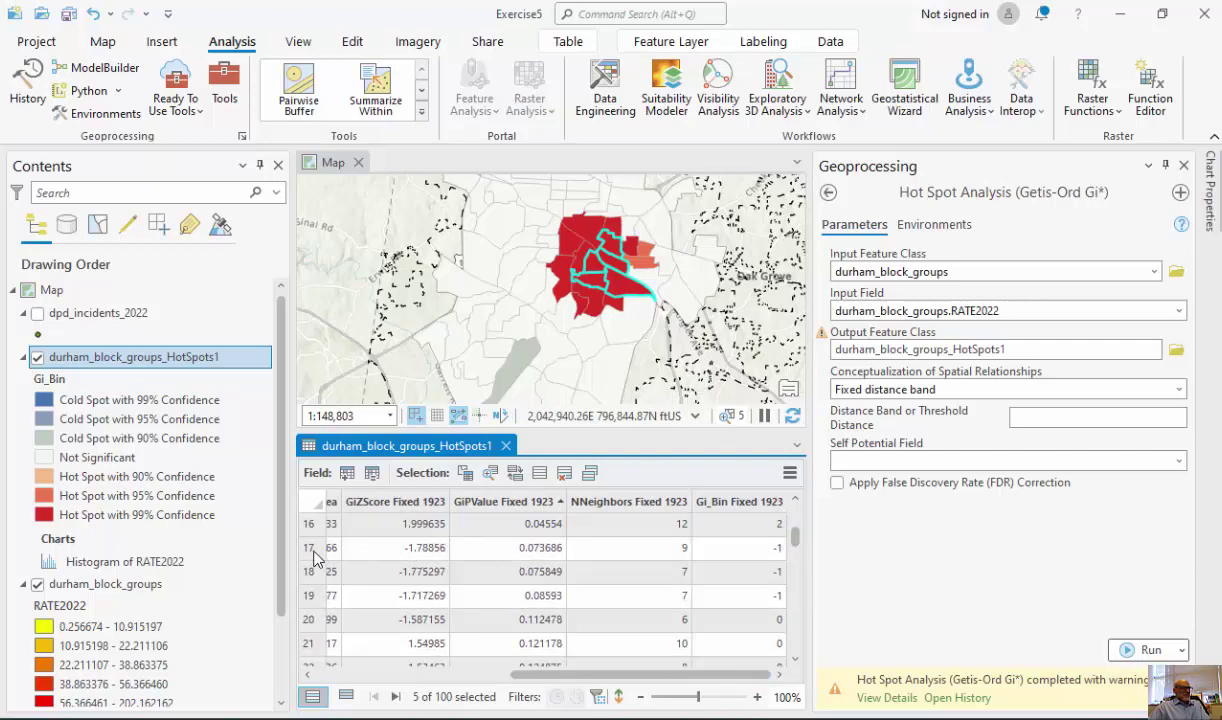
{"action": "left_click", "coordinate": [311, 549]}
{"action": "left_click", "coordinate": [357, 666]}
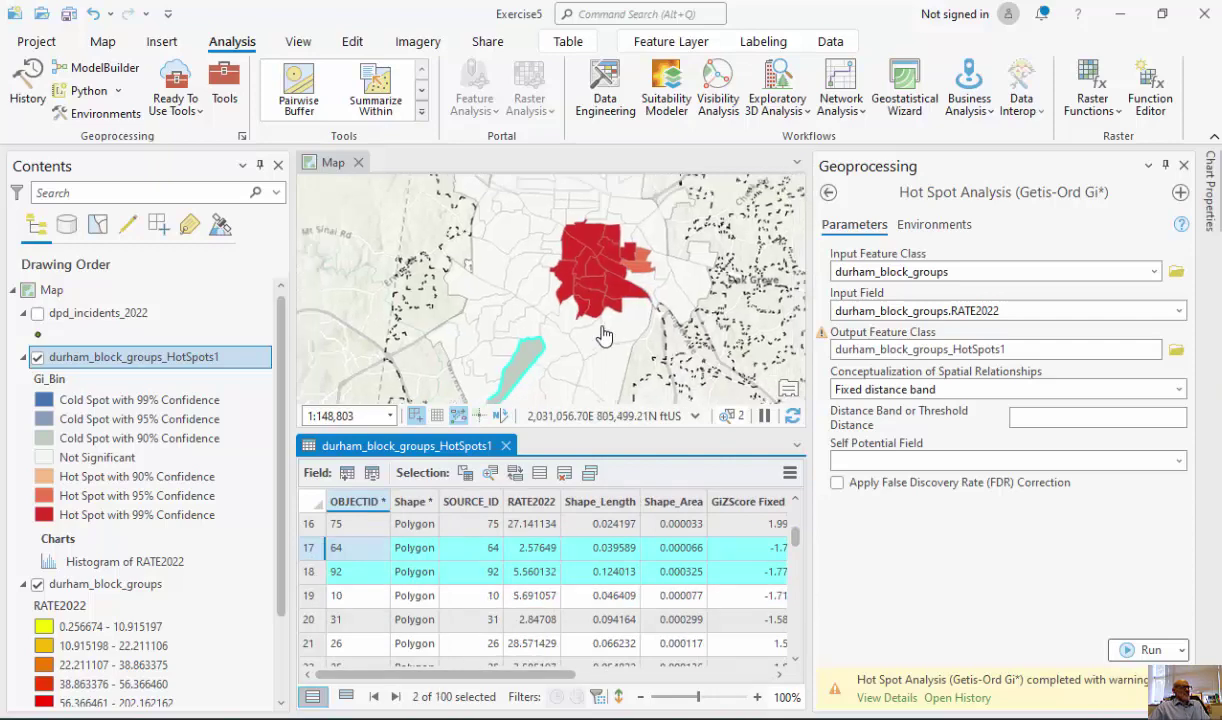
{"action": "scroll", "coordinate": [604, 336], "scroll_direction": "down", "scroll_amount": 2}
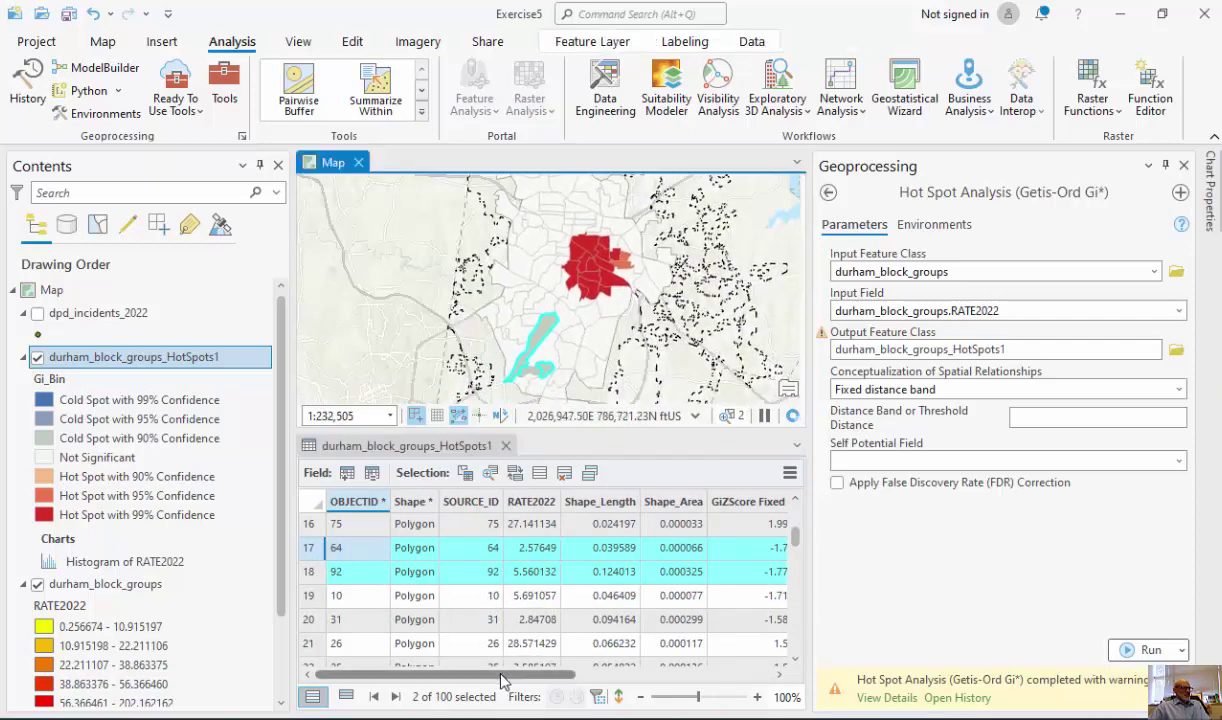
{"action": "left_click_drag", "start_coordinate": [503, 680], "coordinate": [712, 676]}
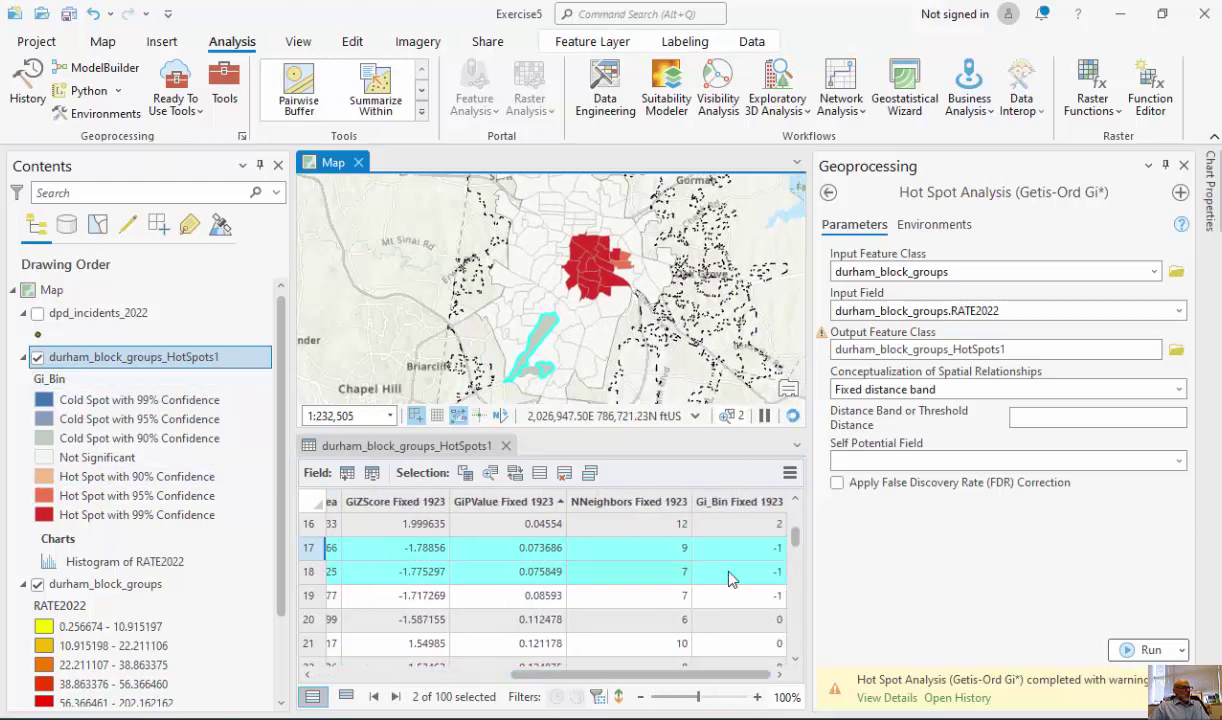
{"action": "left_click_drag", "start_coordinate": [797, 540], "coordinate": [800, 528]}
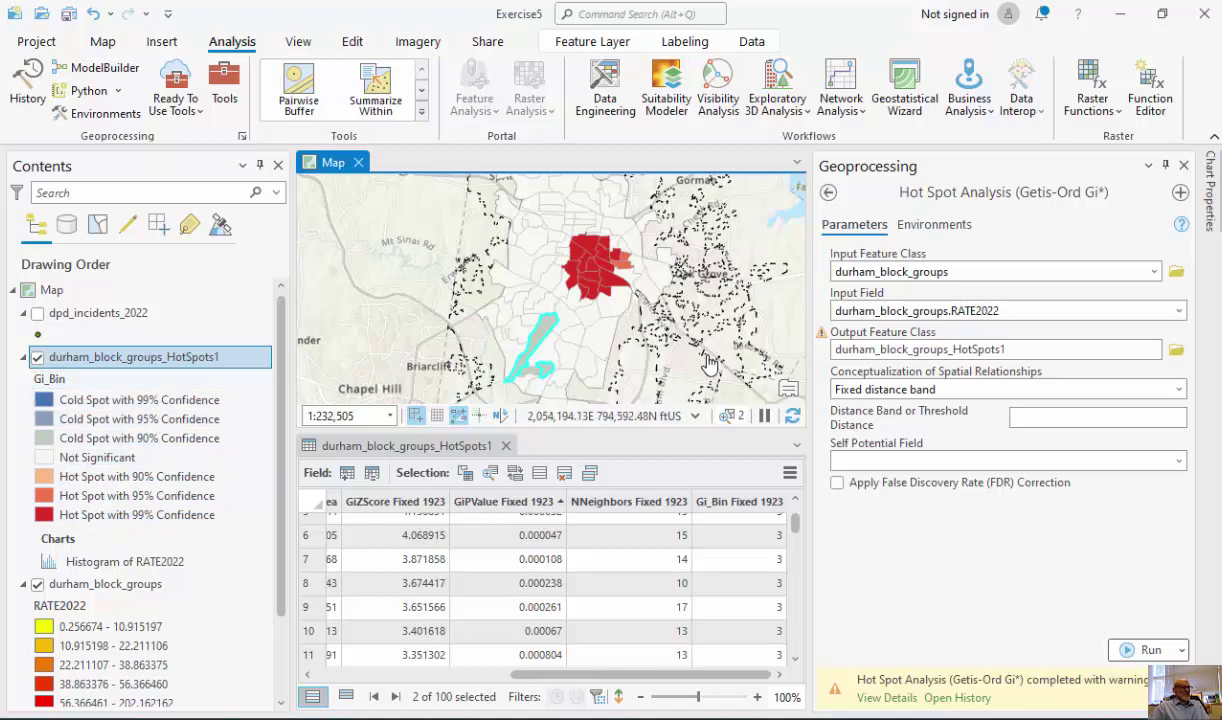
{"action": "scroll", "coordinate": [668, 333], "scroll_direction": "down", "scroll_amount": 1}
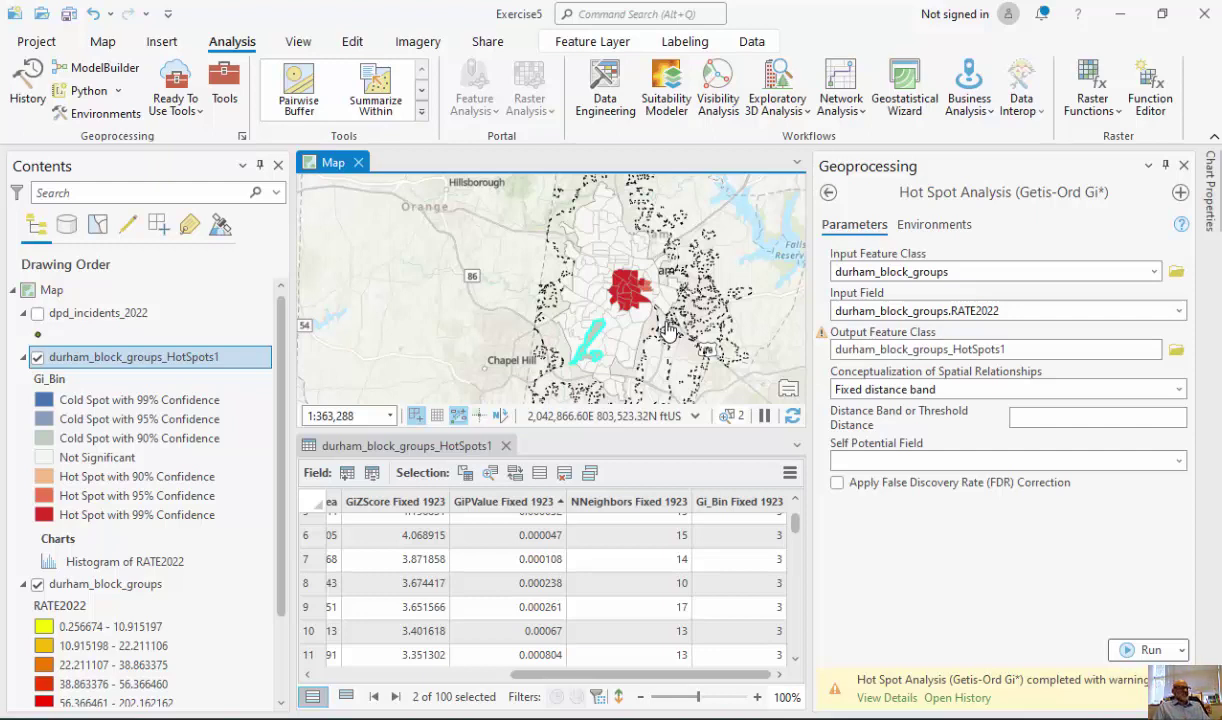
{"action": "left_click", "coordinate": [503, 458]}
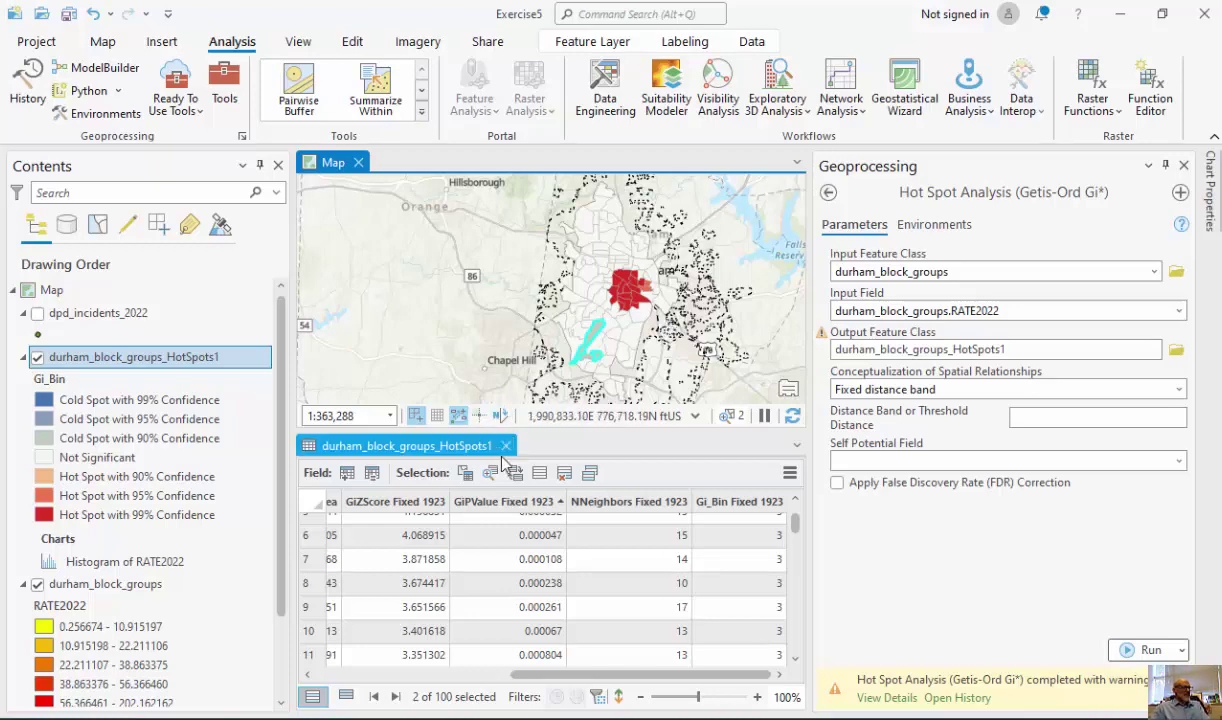
Close the hot spots attribute table and hide durham_block_groups_HotSpots1 to show the RATE2022 choropleth
{"action": "left_click", "coordinate": [505, 446]}
{"action": "scroll", "coordinate": [642, 506], "scroll_direction": "up", "scroll_amount": 2}
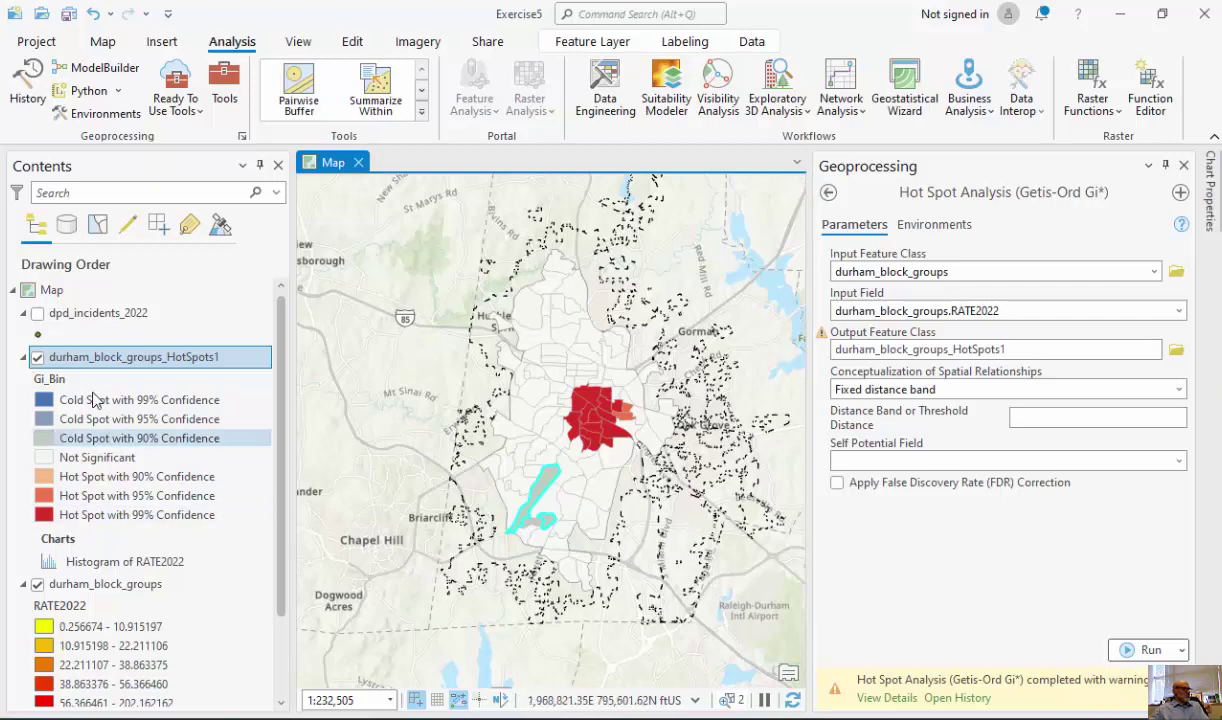
{"action": "left_click", "coordinate": [38, 358]}
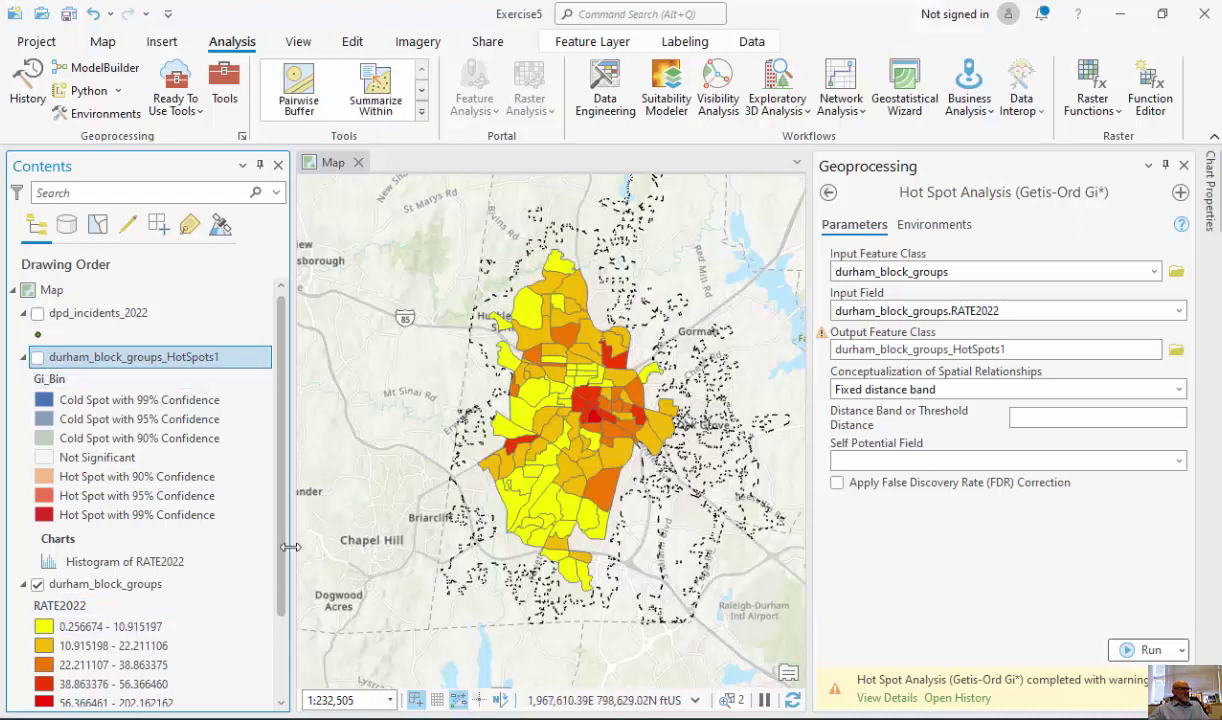
{"action": "scroll", "coordinate": [284, 576], "scroll_direction": "down", "scroll_amount": 2}
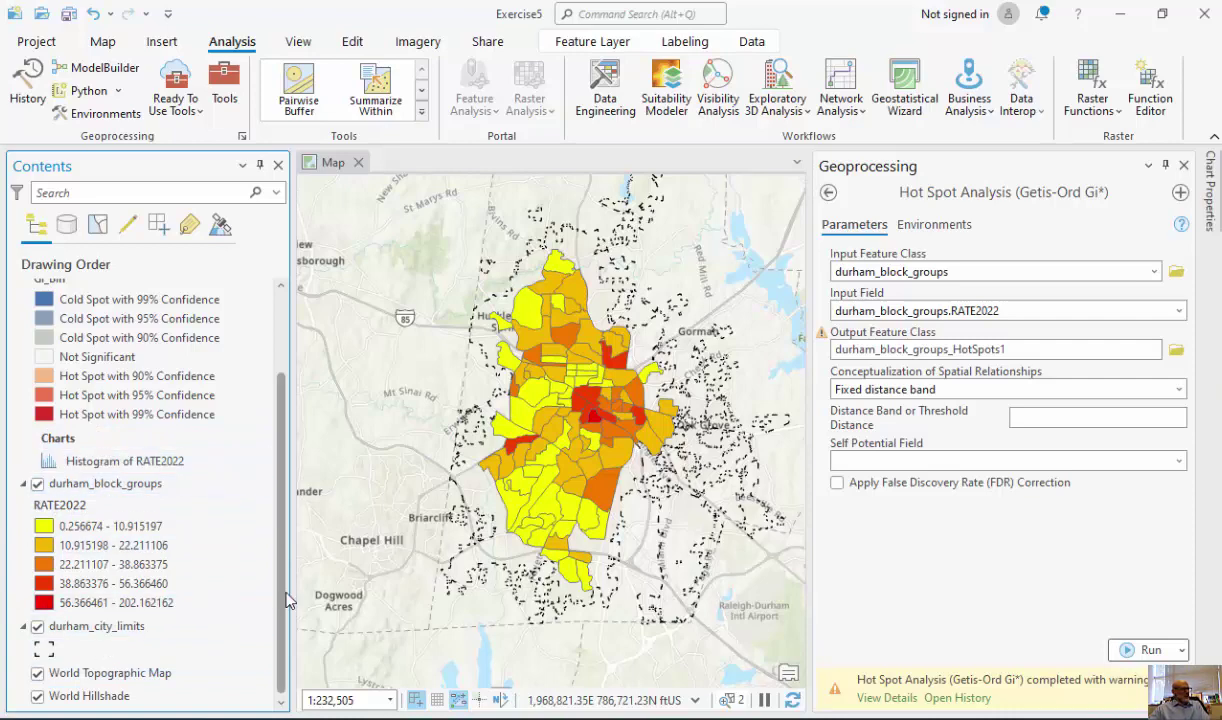
{"action": "left_click_drag", "start_coordinate": [283, 605], "coordinate": [282, 515]}
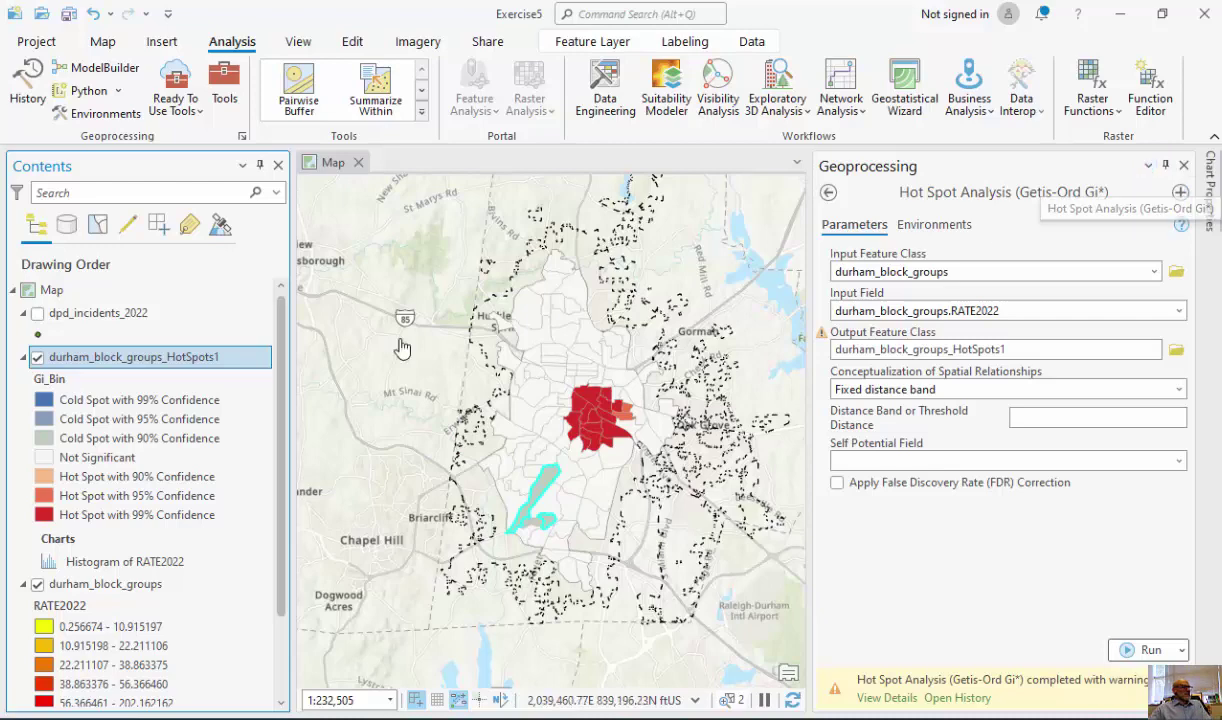
{"action": "left_click", "coordinate": [37, 357]}
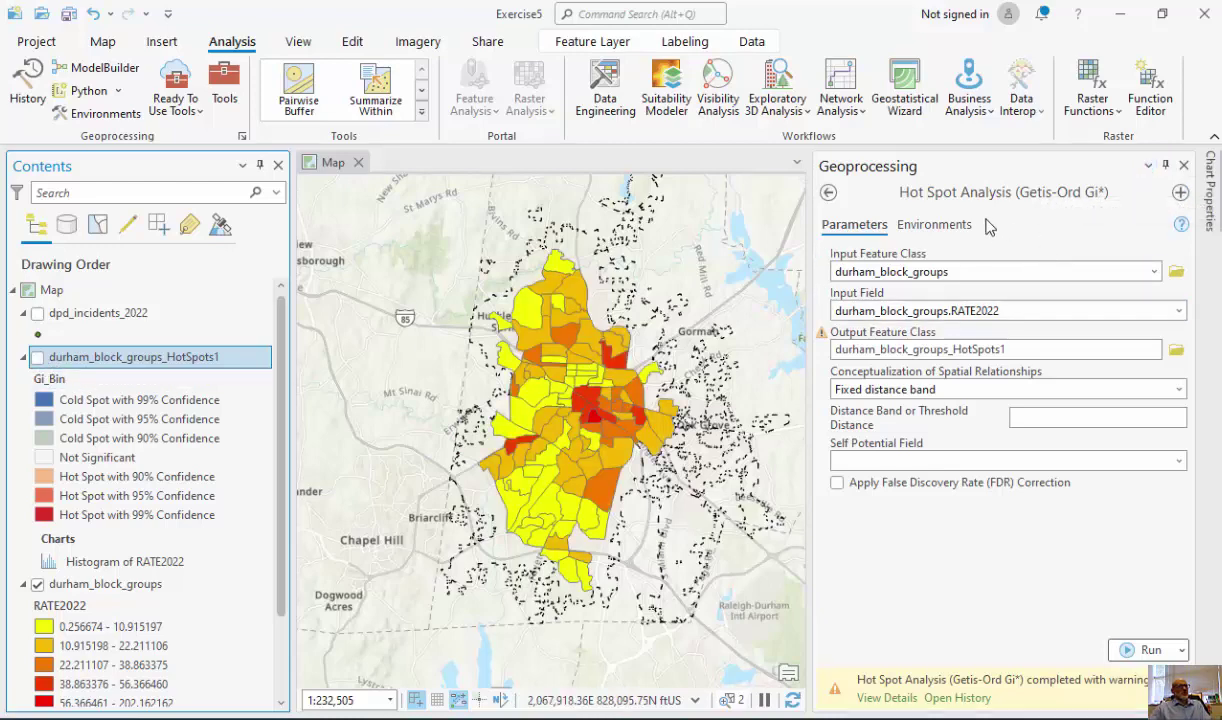
Open Cluster and Outlier Analysis with durham_block_groups as input and RATE2022 as the field
{"action": "left_click", "coordinate": [828, 193]}
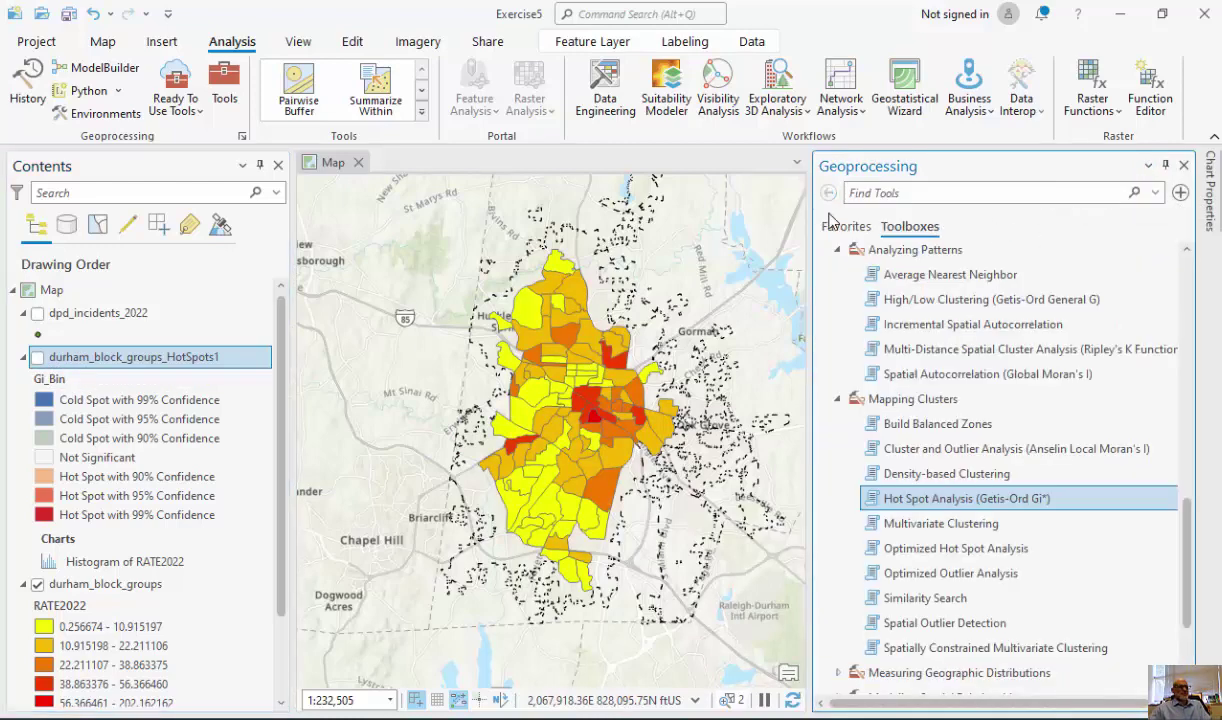
{"action": "left_click", "coordinate": [939, 457]}
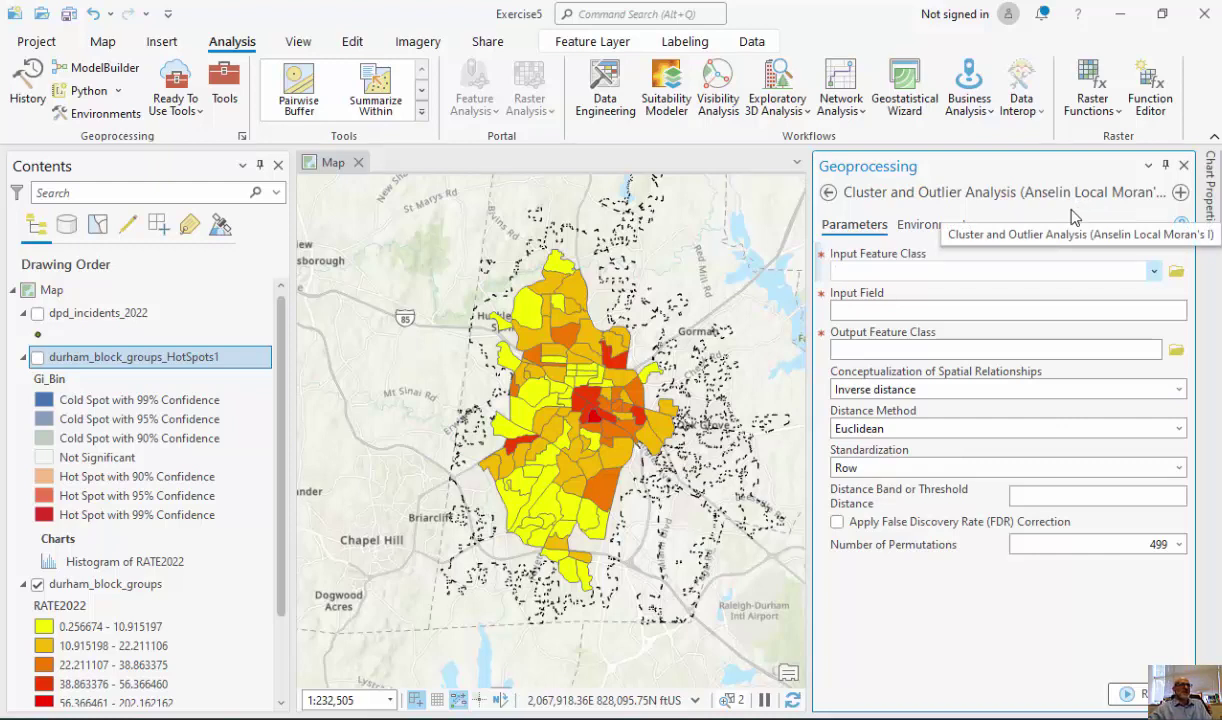
{"action": "left_click", "coordinate": [1154, 271]}
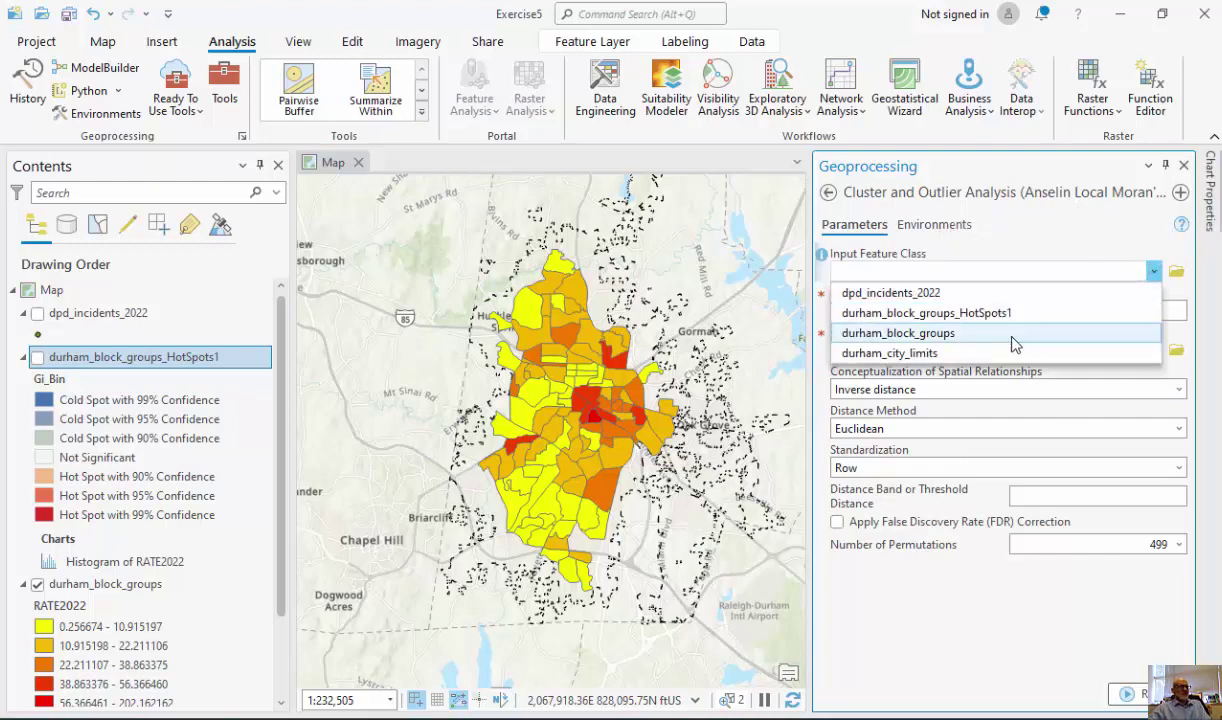
{"action": "left_click", "coordinate": [1014, 344]}
{"action": "left_click", "coordinate": [1178, 312]}
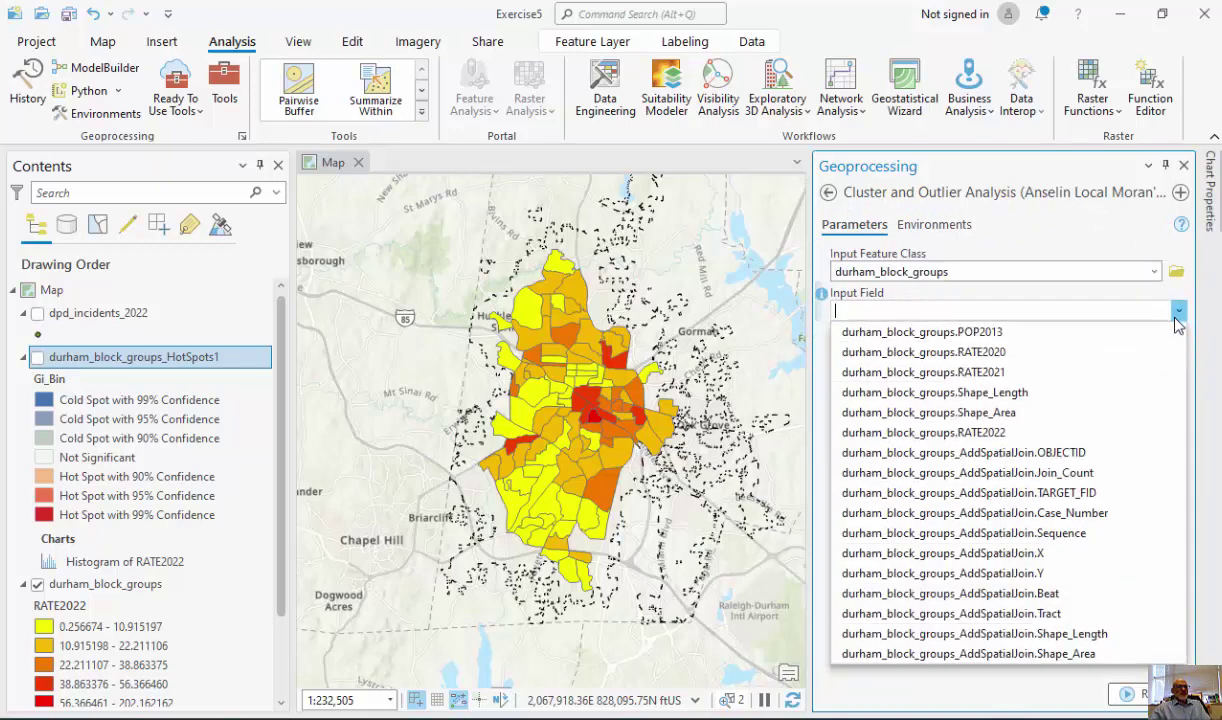
{"action": "left_click", "coordinate": [1040, 432]}
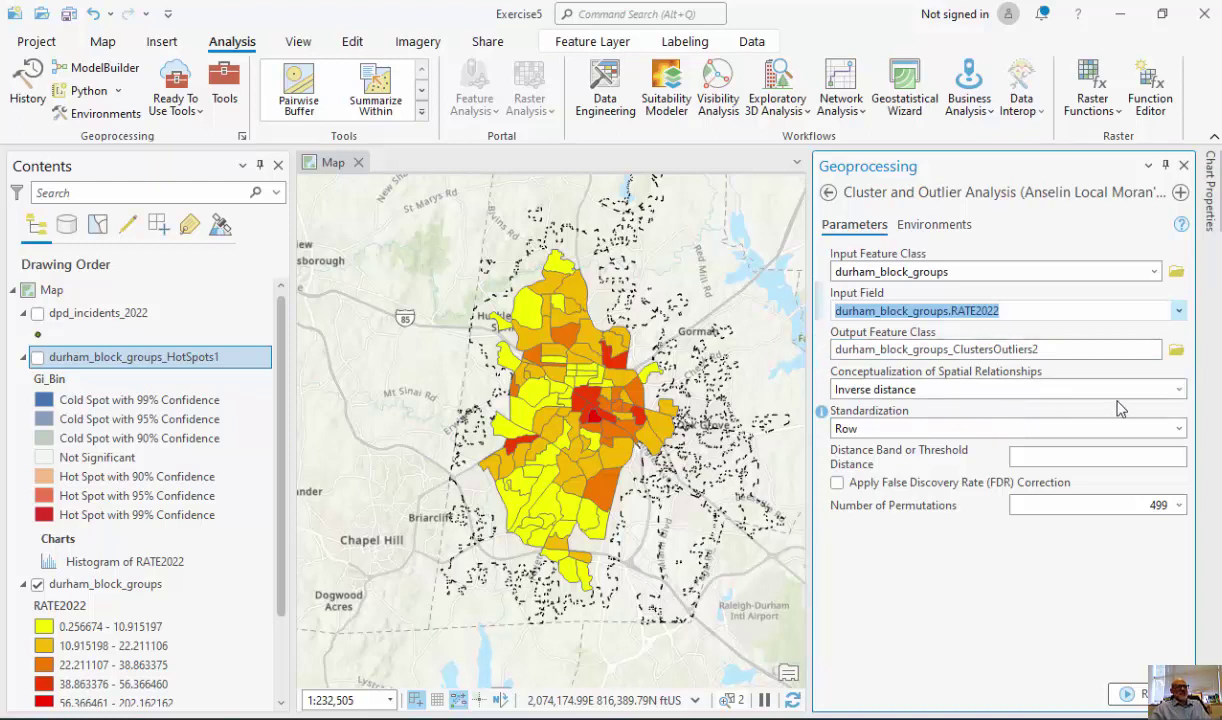
Use a Fixed distance band conceptualization and run the analysis to create ClustersOutliers2
{"action": "left_click", "coordinate": [1179, 390]}
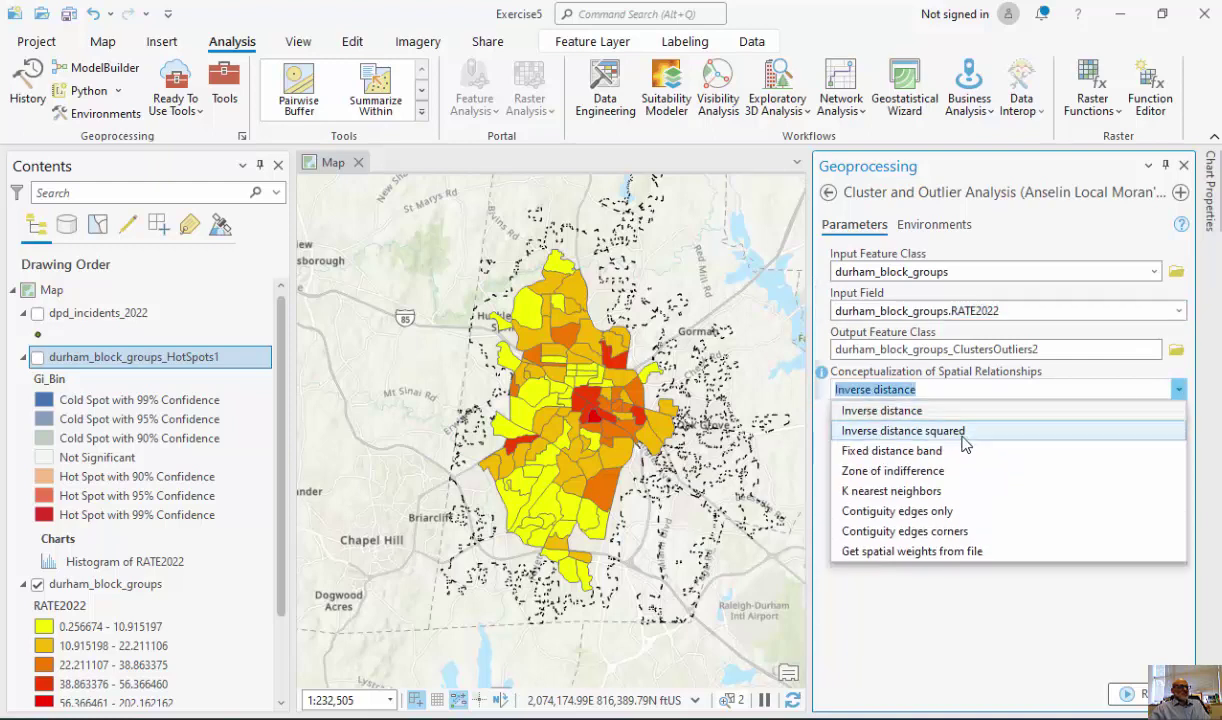
{"action": "left_click", "coordinate": [1085, 451]}
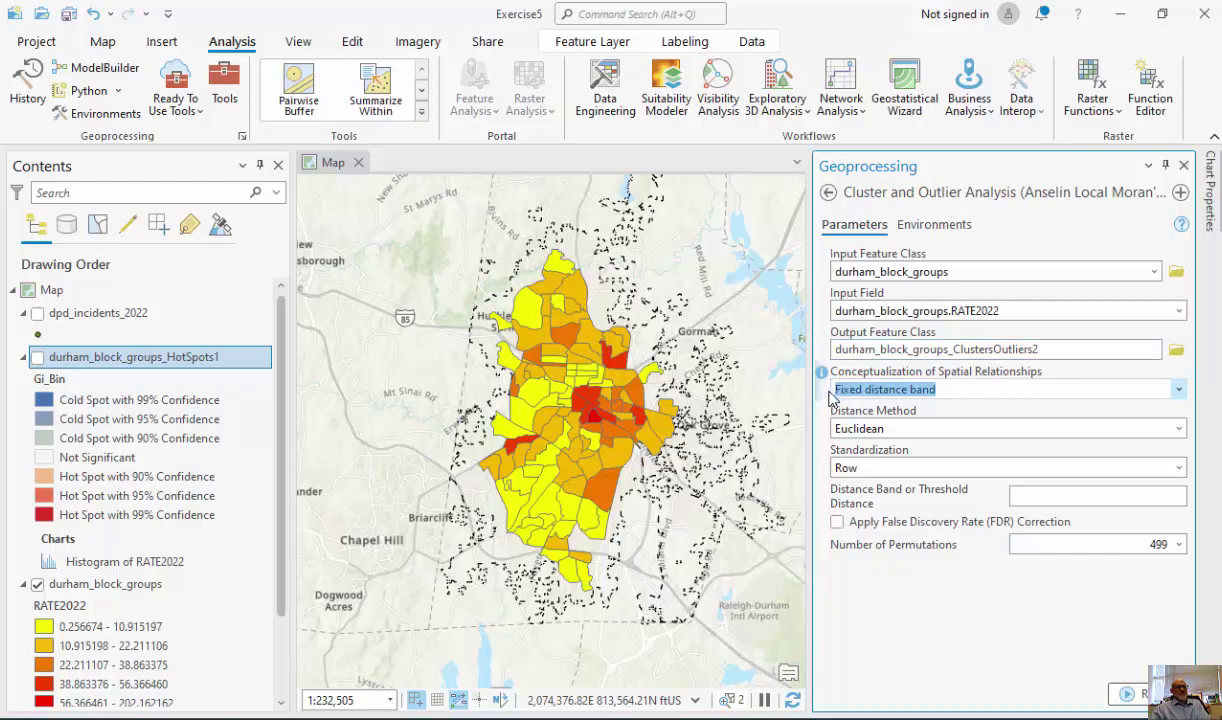
{"action": "left_click", "coordinate": [1179, 390]}
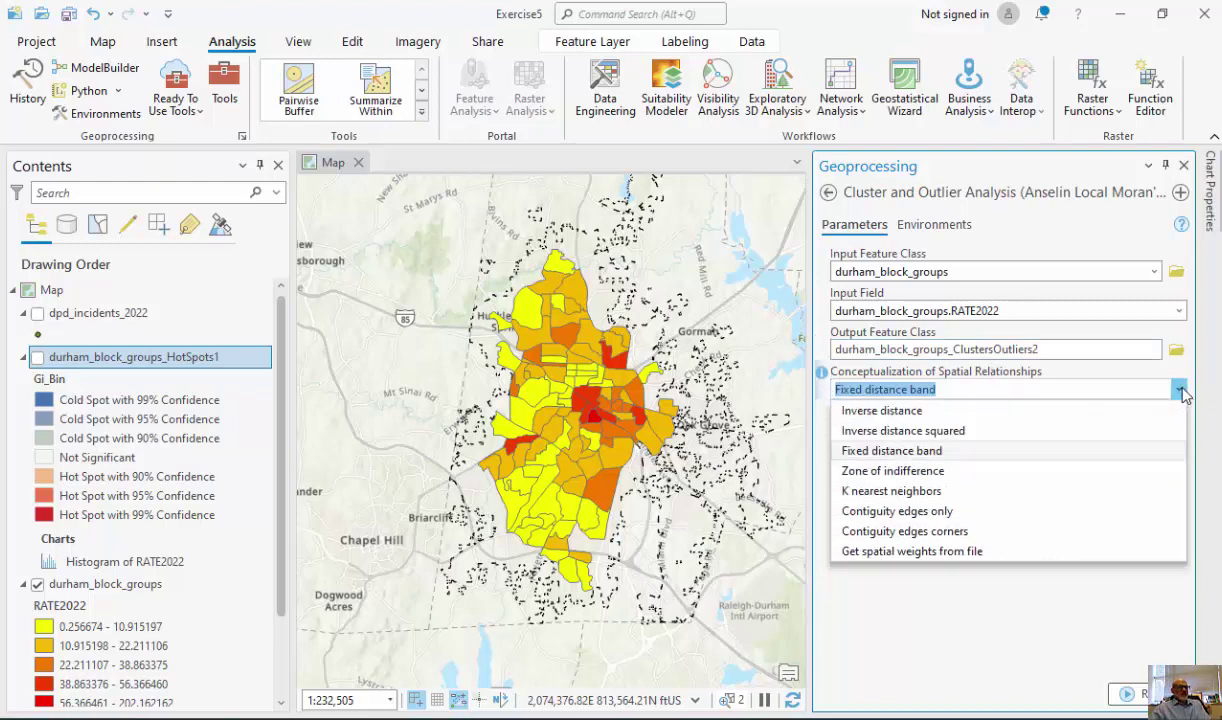
{"action": "left_click", "coordinate": [966, 453]}
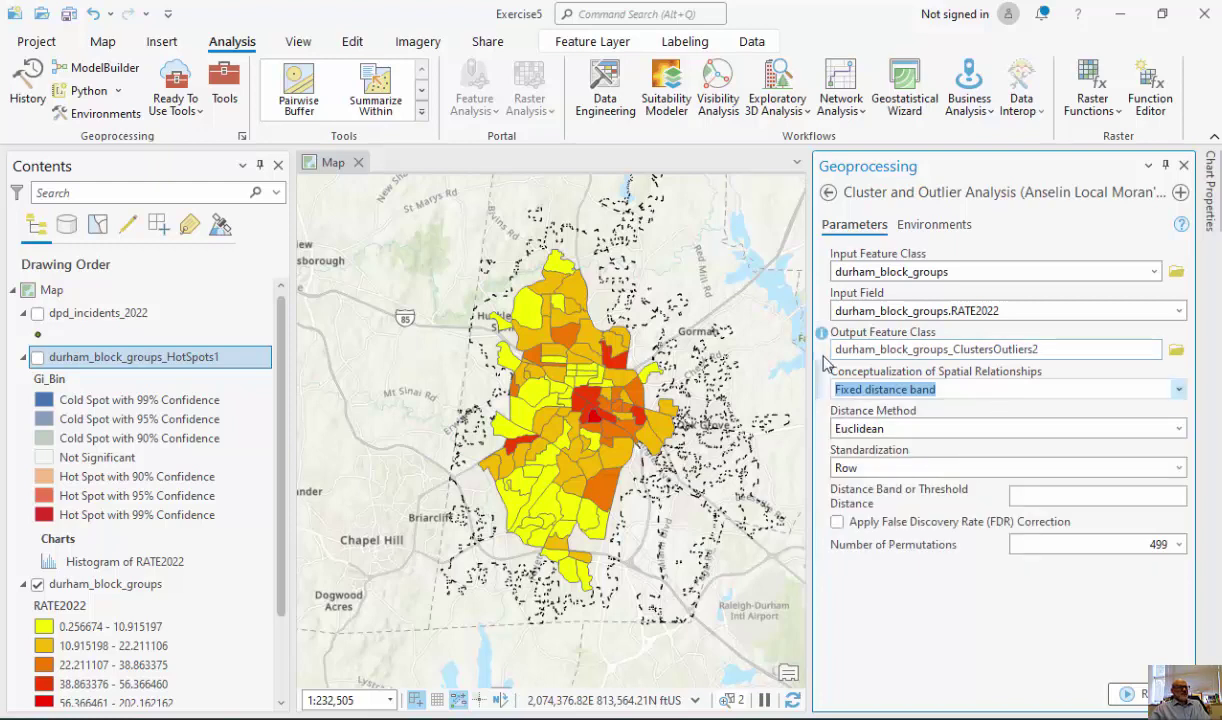
{"action": "left_click", "coordinate": [1132, 694]}
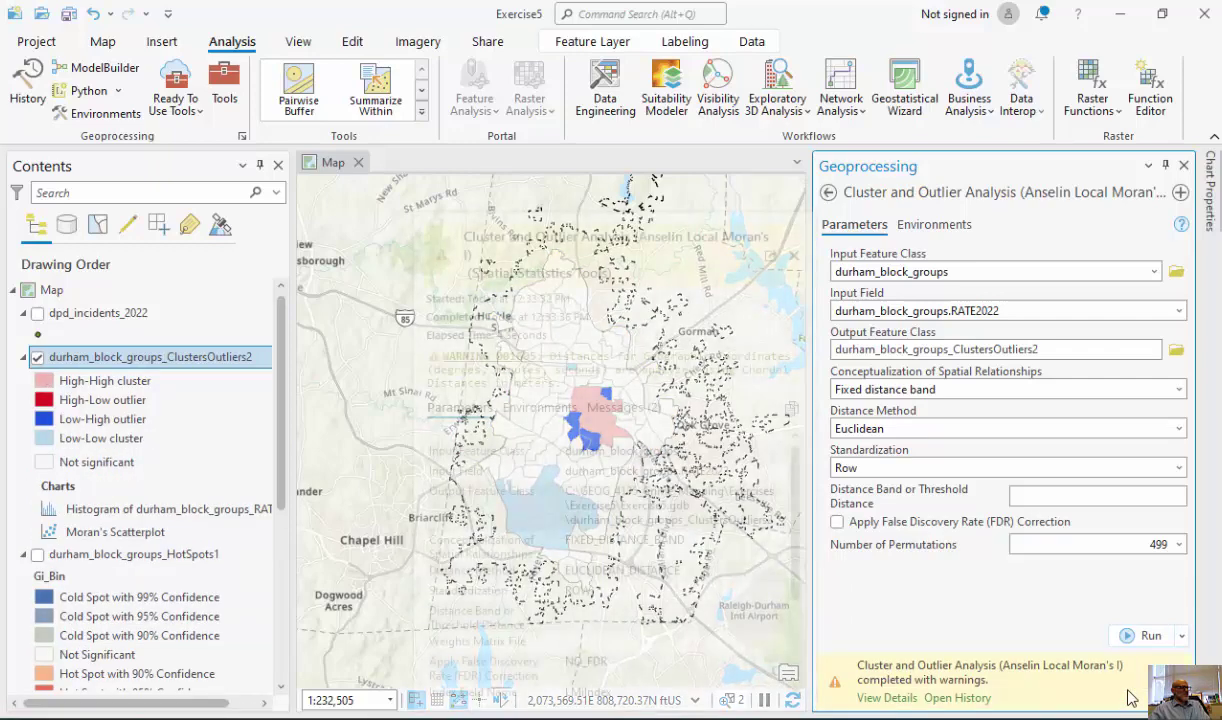
{"action": "left_click", "coordinate": [886, 697]}
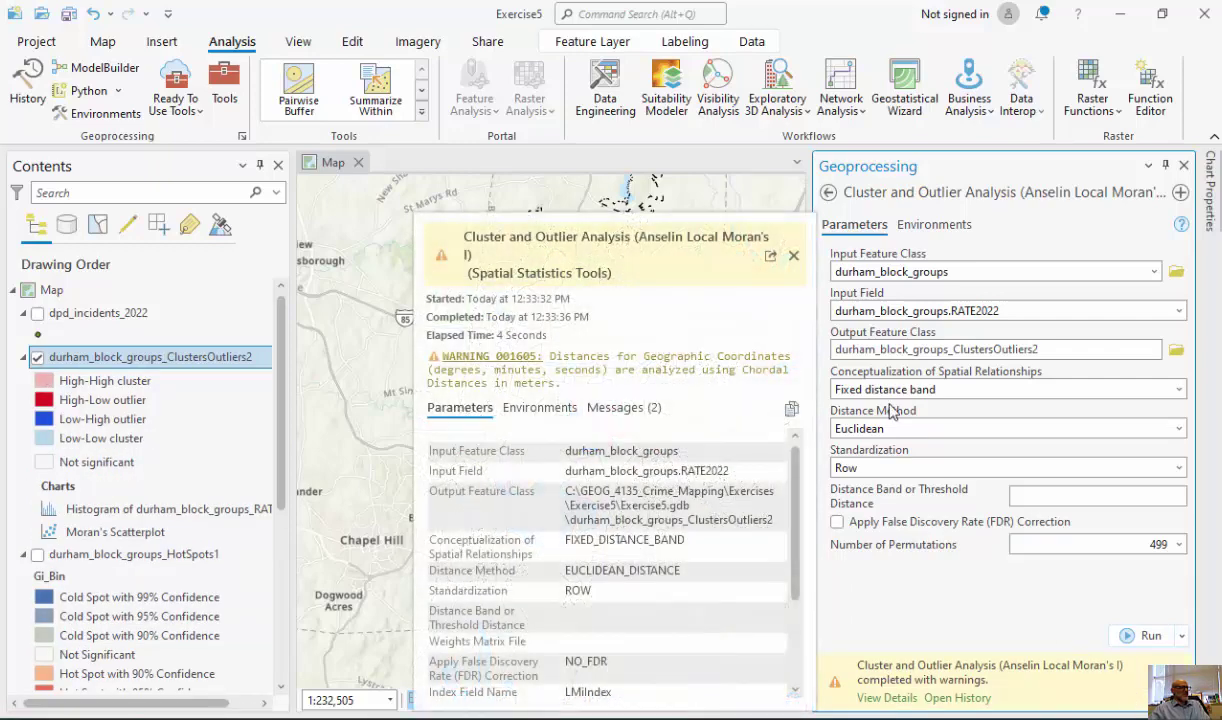
{"action": "left_click", "coordinate": [793, 255]}
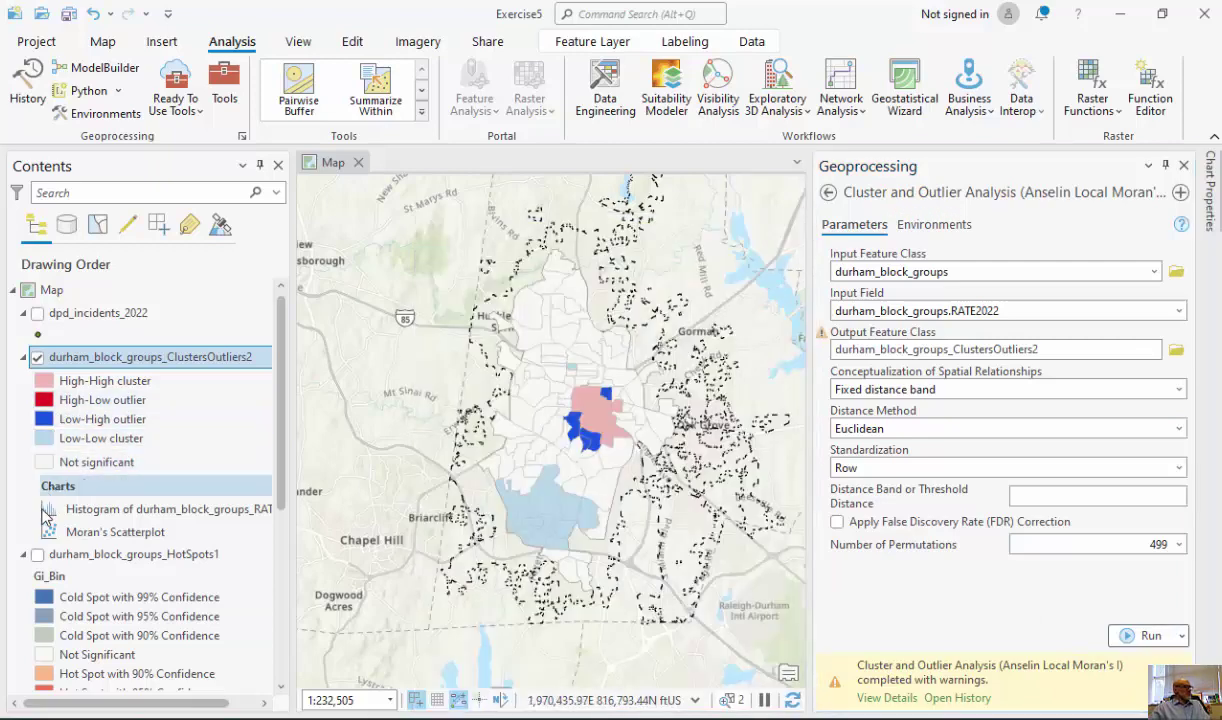
{"action": "left_click", "coordinate": [27, 556]}
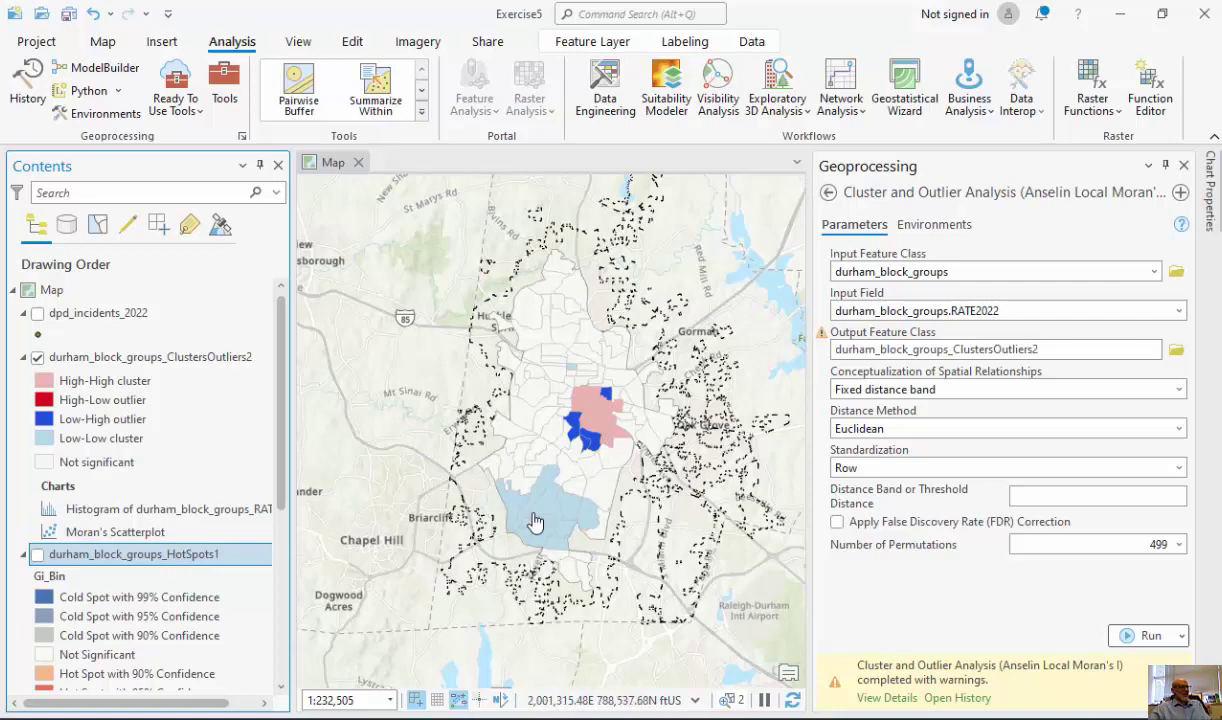
{"action": "scroll", "coordinate": [620, 448], "scroll_direction": "up", "scroll_amount": 2}
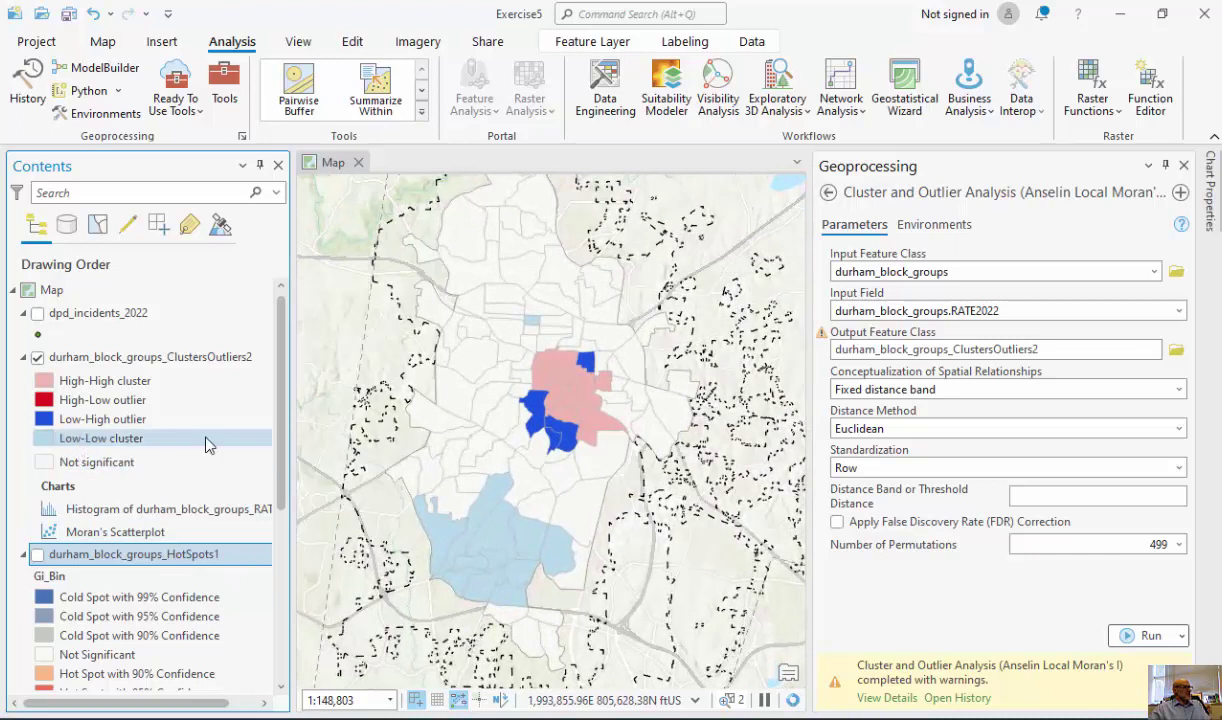
{"action": "left_click", "coordinate": [37, 358]}
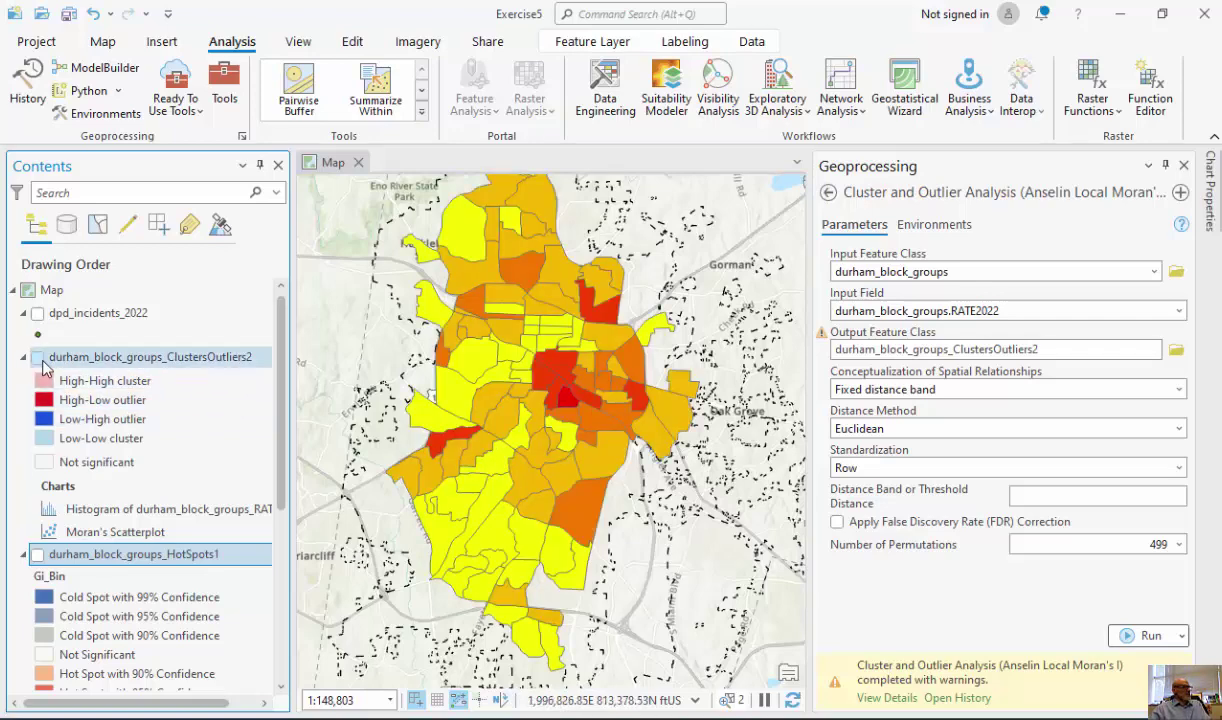
{"action": "left_click", "coordinate": [38, 358]}
{"action": "left_click", "coordinate": [38, 358]}
{"action": "left_click", "coordinate": [38, 360]}
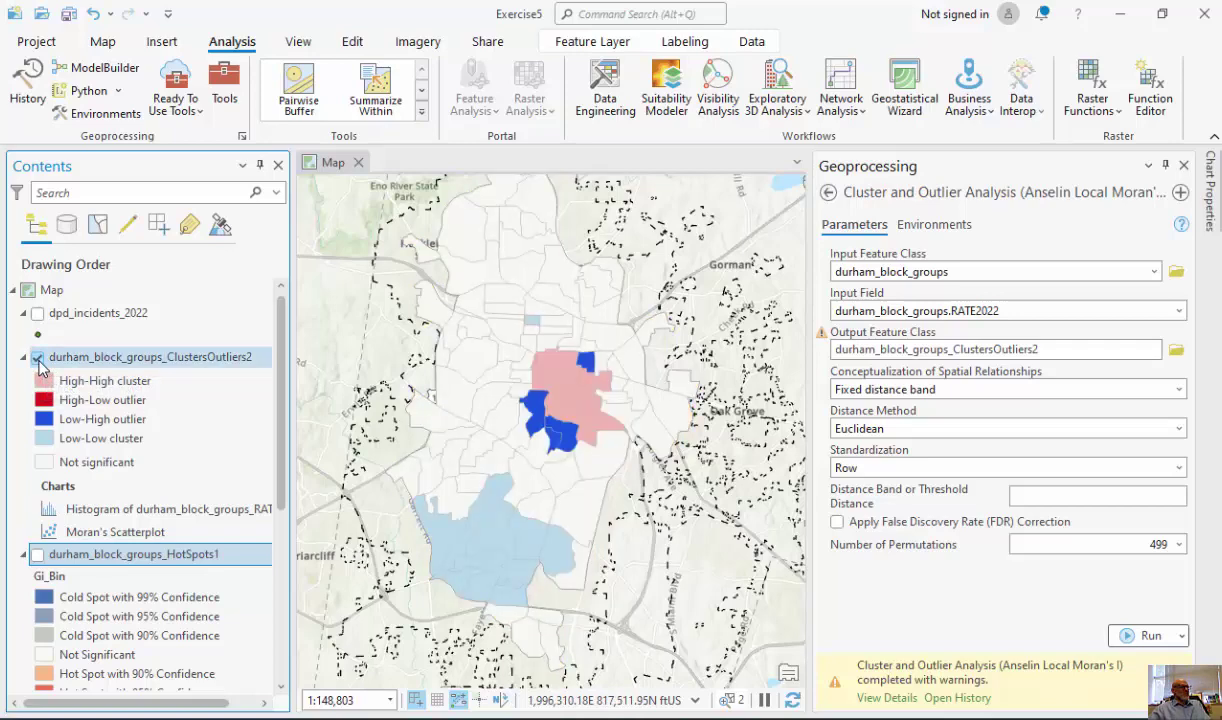
{"action": "left_click", "coordinate": [38, 360]}
{"action": "scroll", "coordinate": [590, 373], "scroll_direction": "up", "scroll_amount": 3}
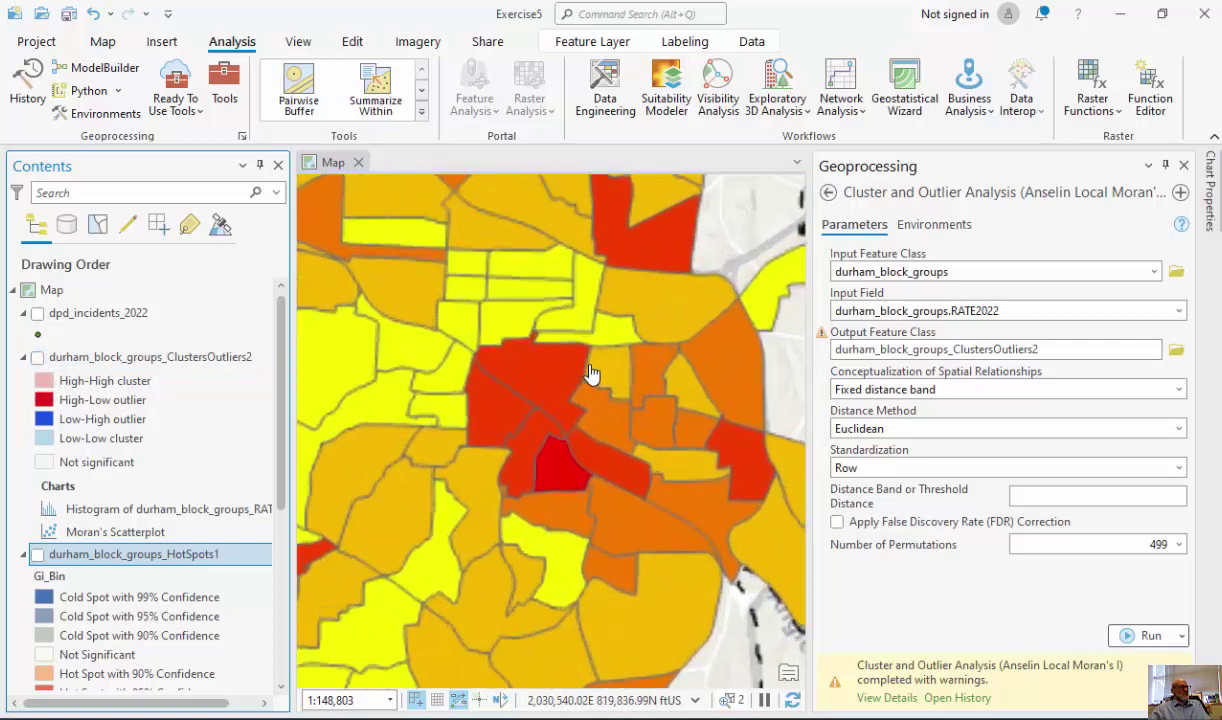
{"action": "scroll", "coordinate": [600, 380], "scroll_direction": "up", "scroll_amount": 3}
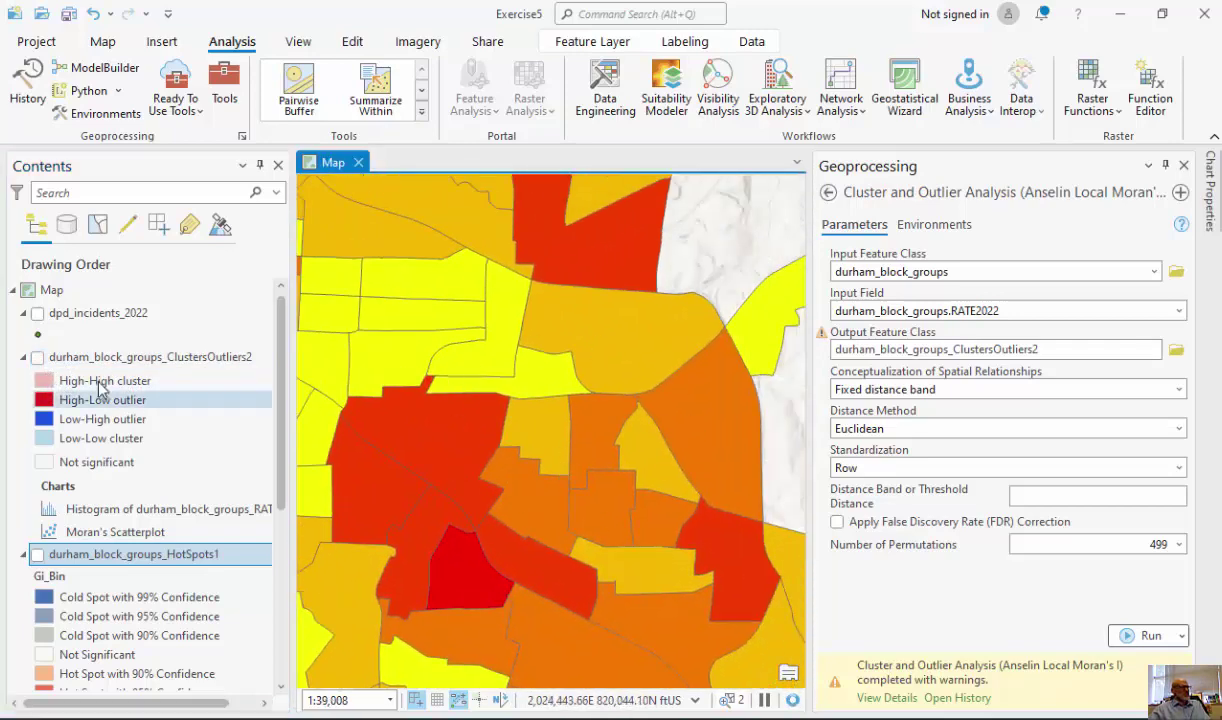
{"action": "left_click", "coordinate": [38, 357]}
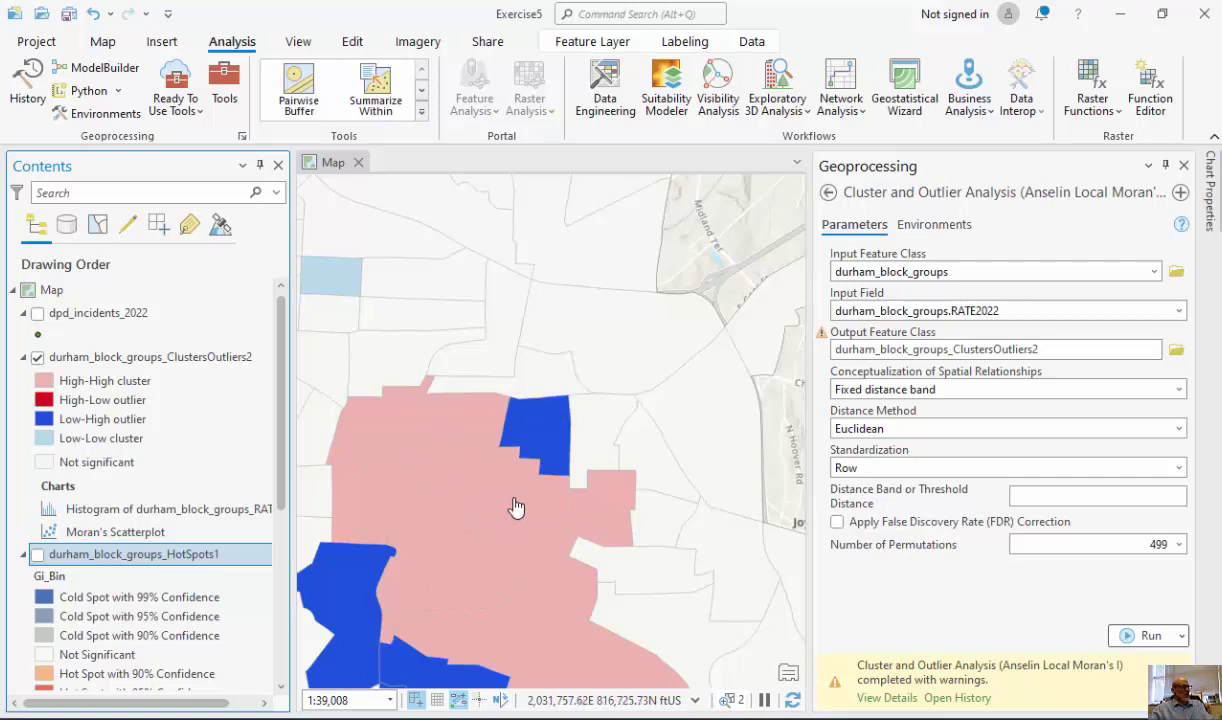
{"action": "left_click_drag", "start_coordinate": [517, 494], "coordinate": [636, 324]}
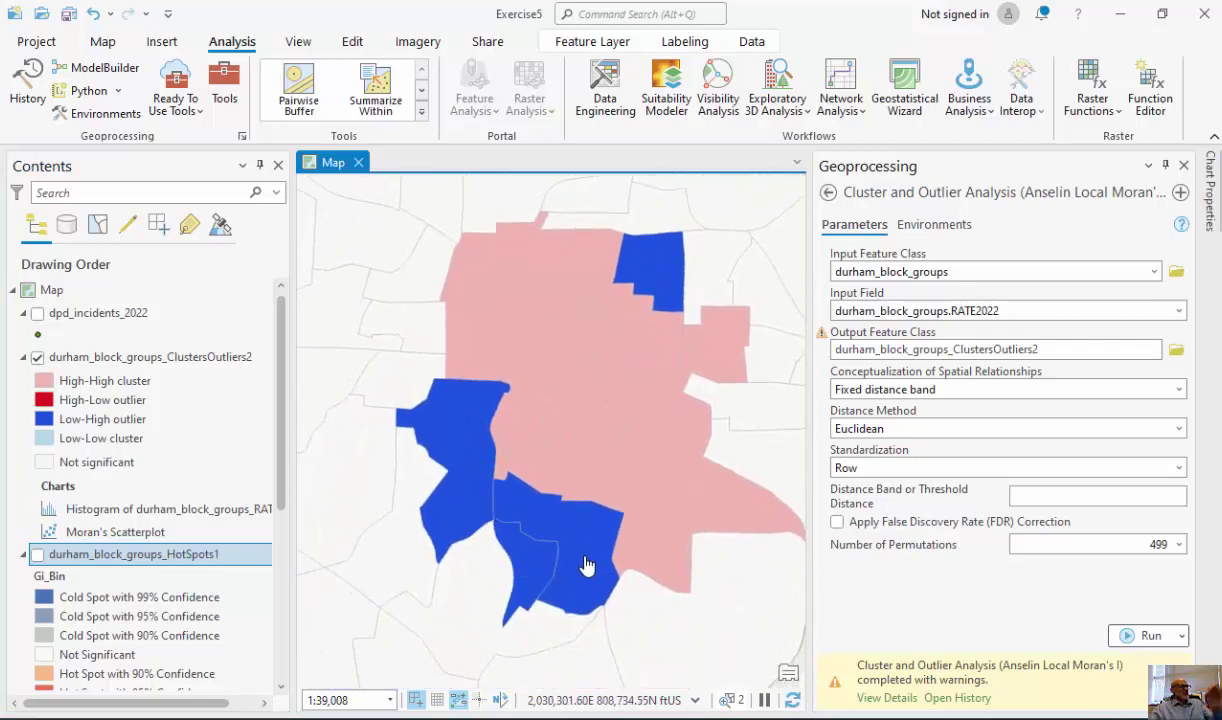
{"action": "left_click", "coordinate": [38, 360]}
{"action": "left_click", "coordinate": [37, 357]}
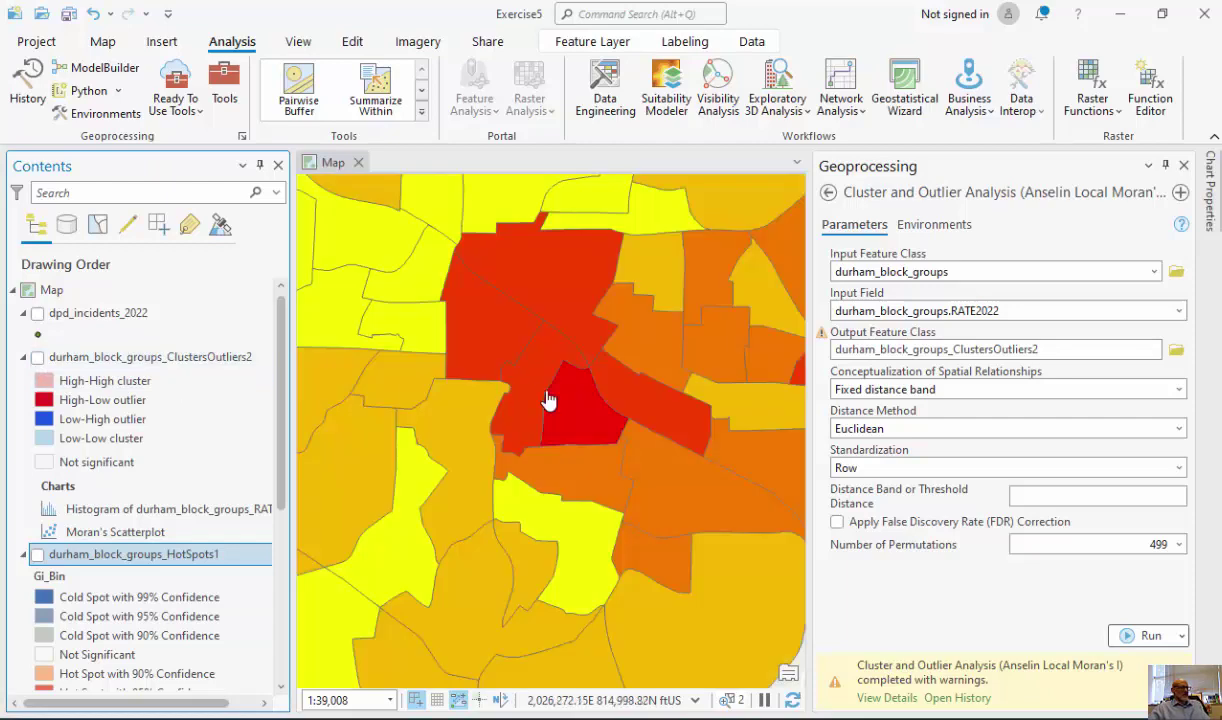
{"action": "scroll", "coordinate": [546, 401], "scroll_direction": "down", "scroll_amount": 4}
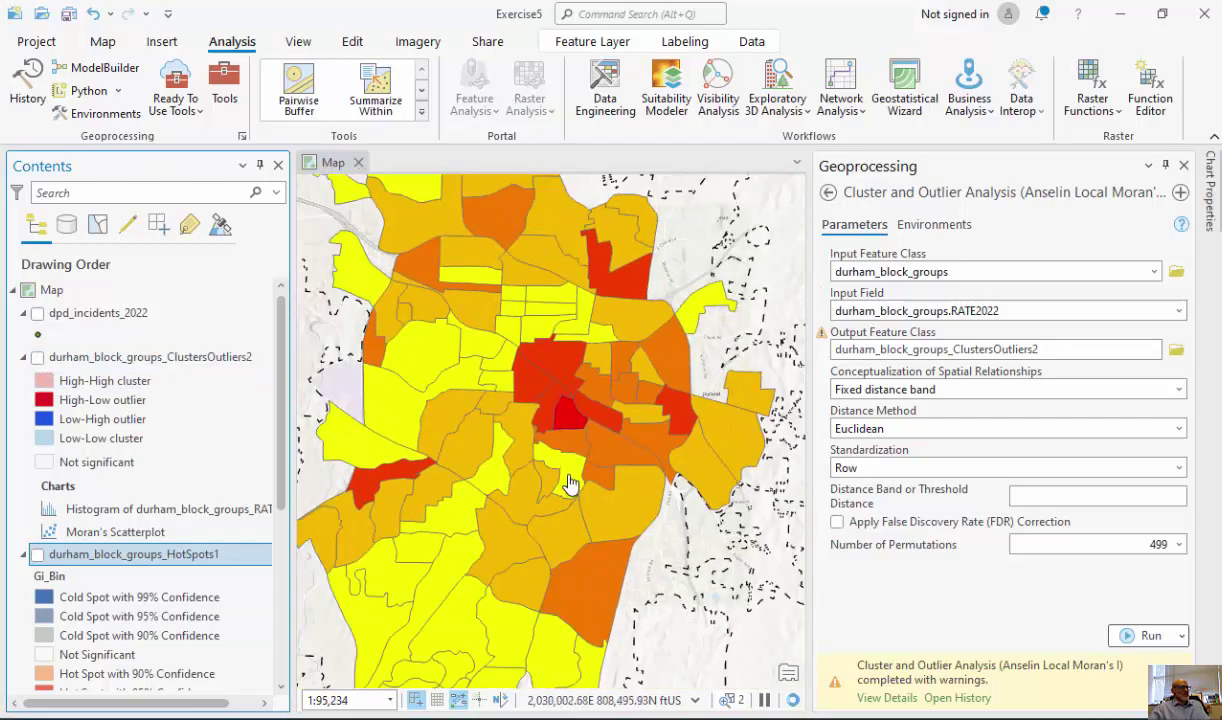
{"action": "left_click_drag", "start_coordinate": [572, 486], "coordinate": [568, 470]}
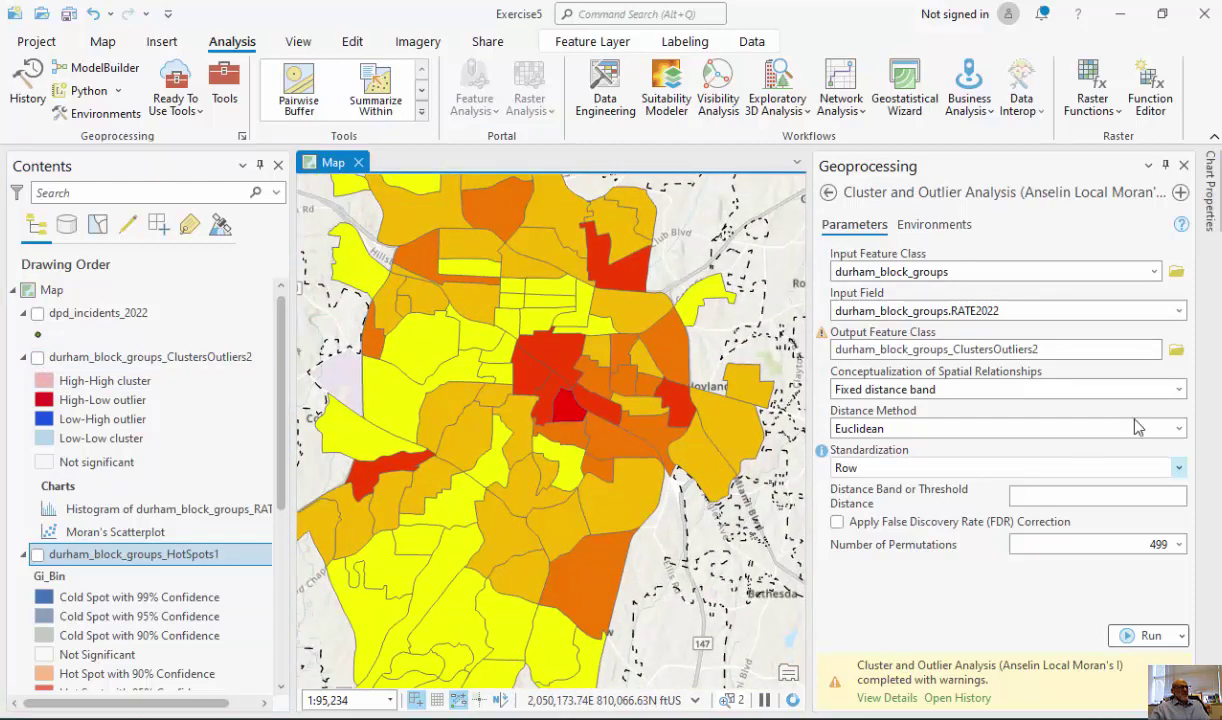
Rerun Cluster and Outlier Analysis with Inverse distance, outputting durham_block_groups_ClustersOutliers3
{"action": "left_click", "coordinate": [1180, 390]}
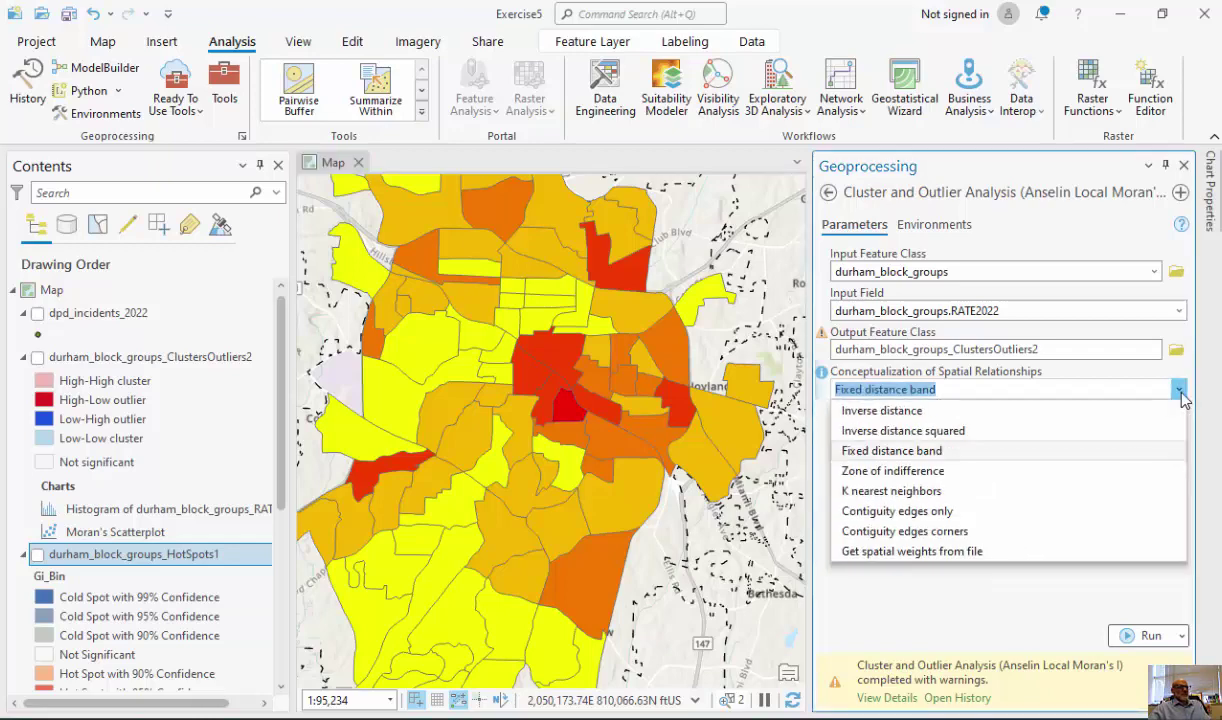
{"action": "left_click", "coordinate": [910, 406]}
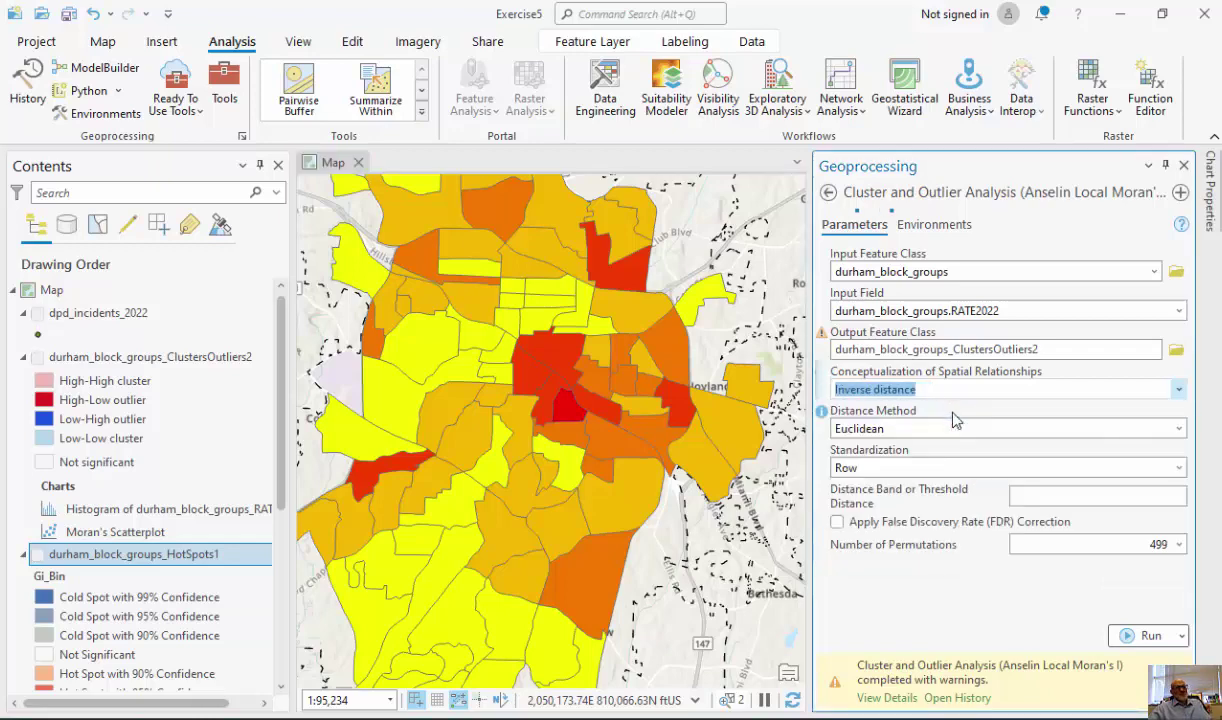
{"action": "scroll", "coordinate": [479, 380], "scroll_direction": "down", "scroll_amount": 3}
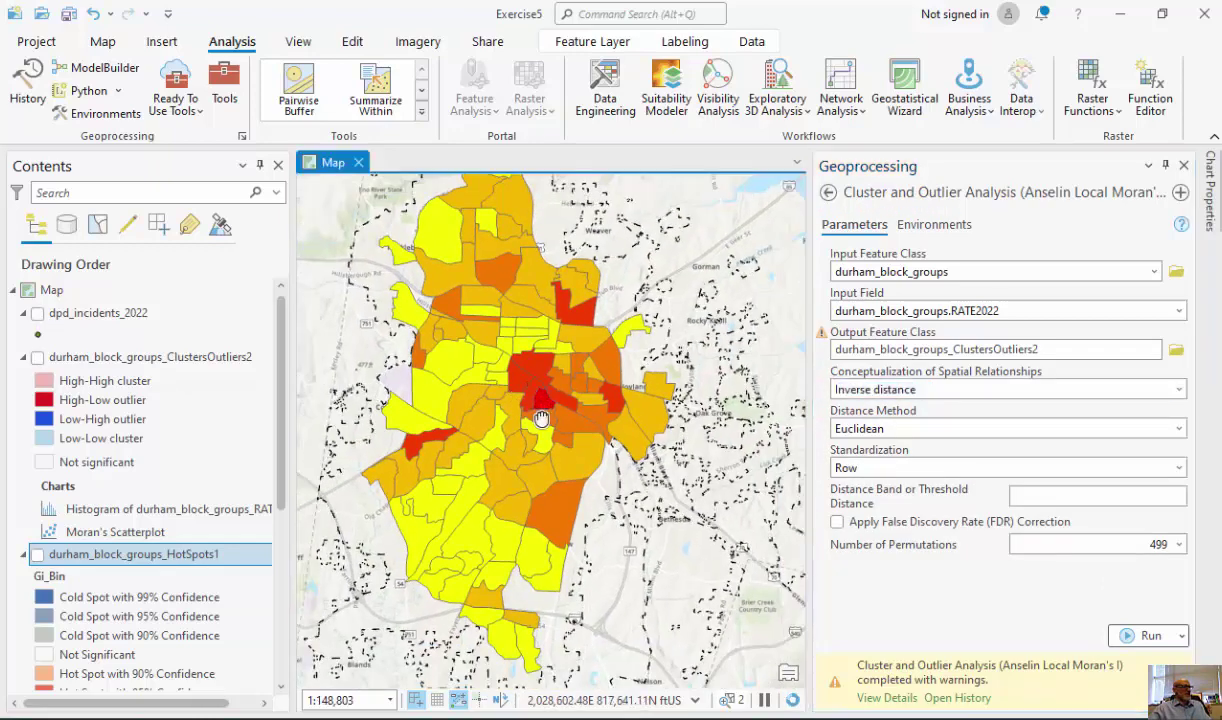
{"action": "left_click", "coordinate": [1036, 347]}
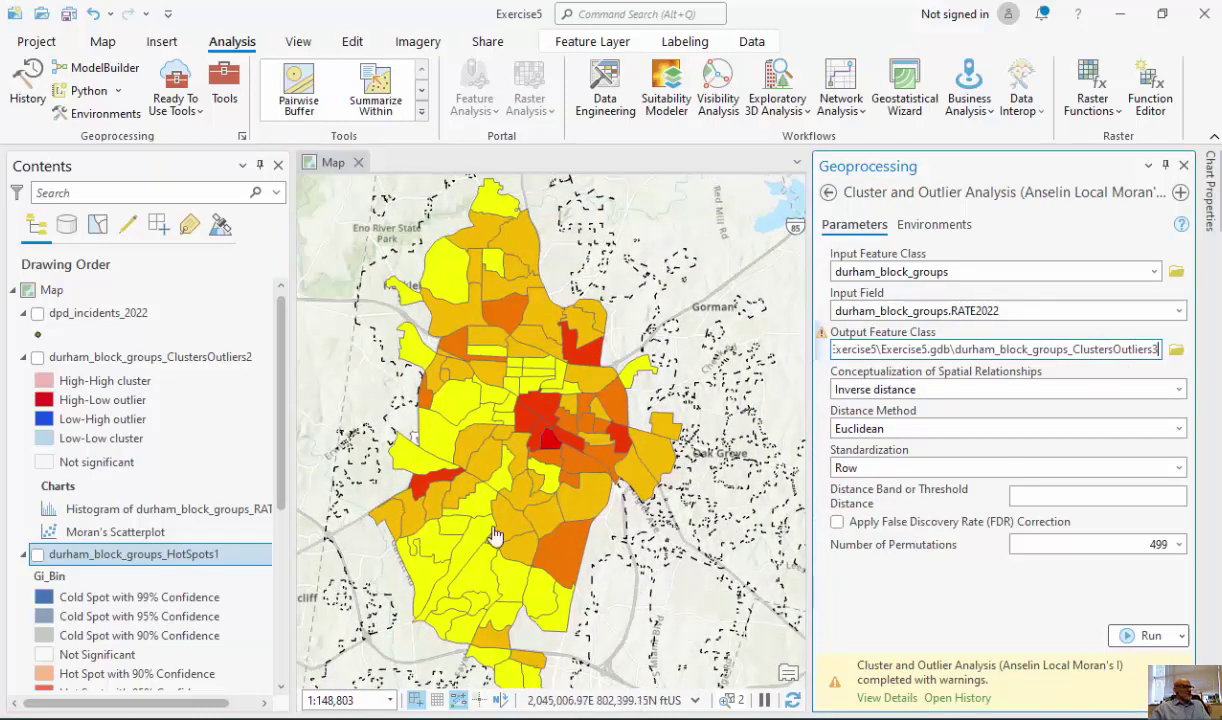
{"action": "left_click", "coordinate": [1130, 638]}
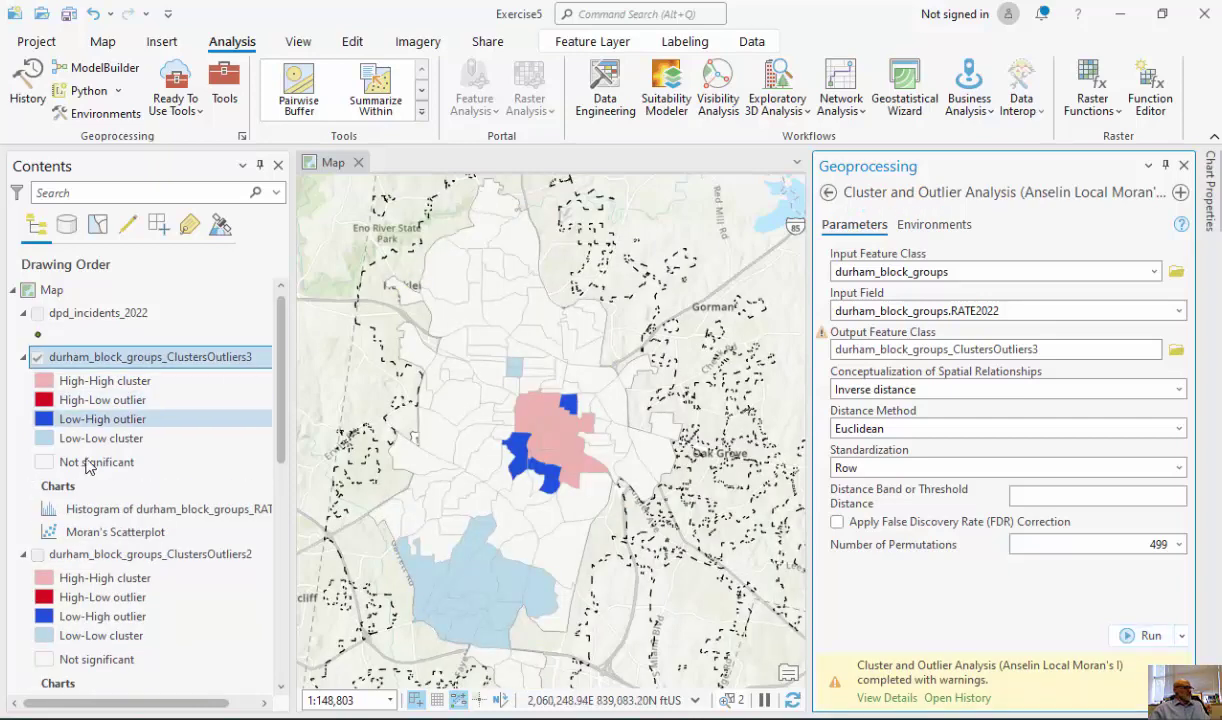
Show ClustersOutliers2 and toggle ClustersOutliers3 repeatedly to compare them, leaving ClustersOutliers3 hidden
{"action": "left_click", "coordinate": [37, 556]}
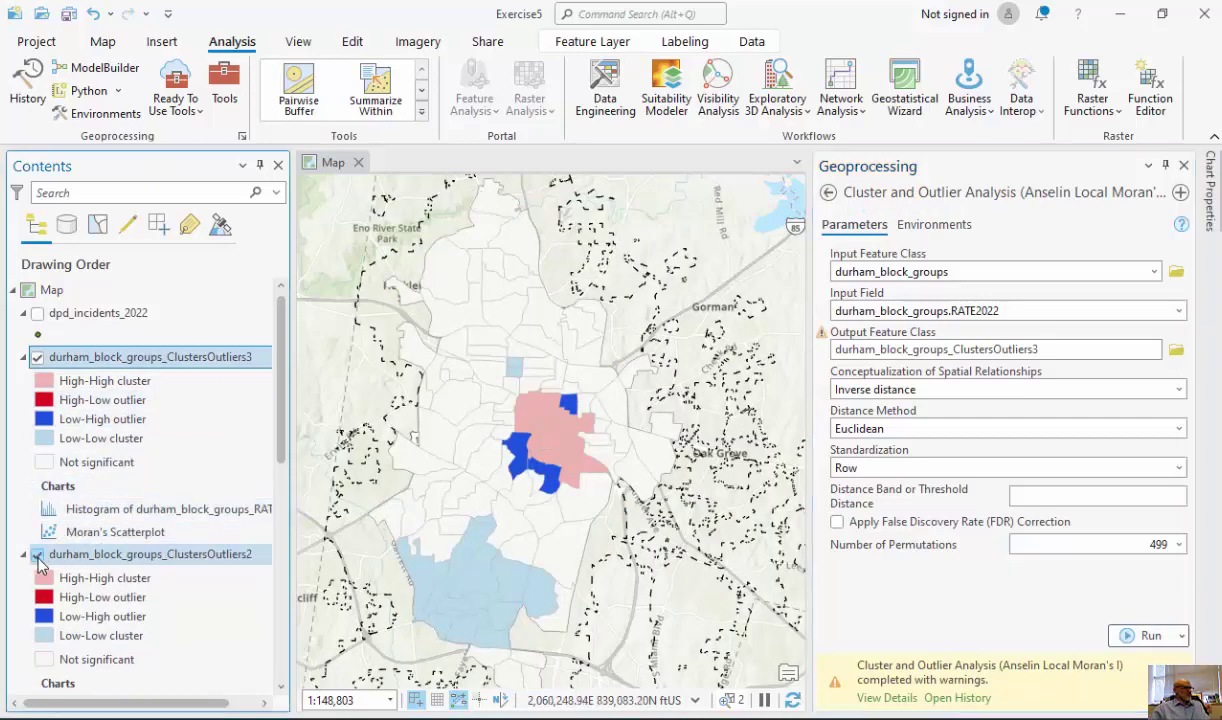
{"action": "left_click", "coordinate": [37, 357]}
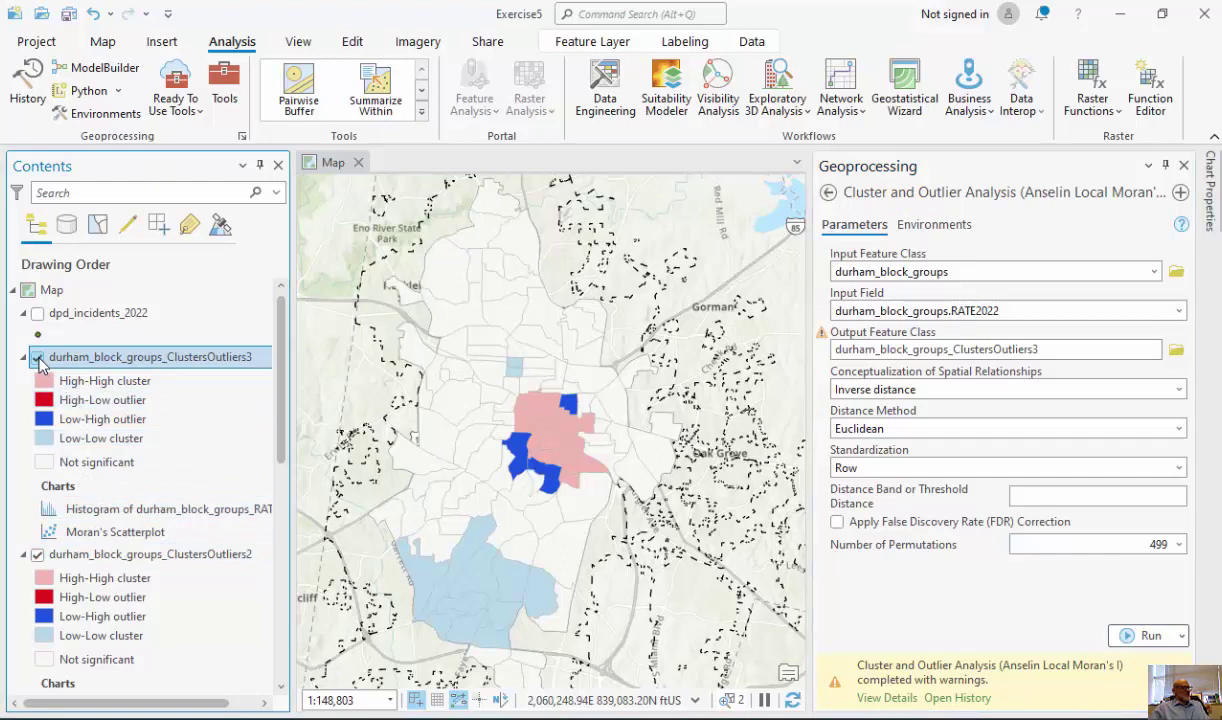
{"action": "left_click", "coordinate": [37, 357]}
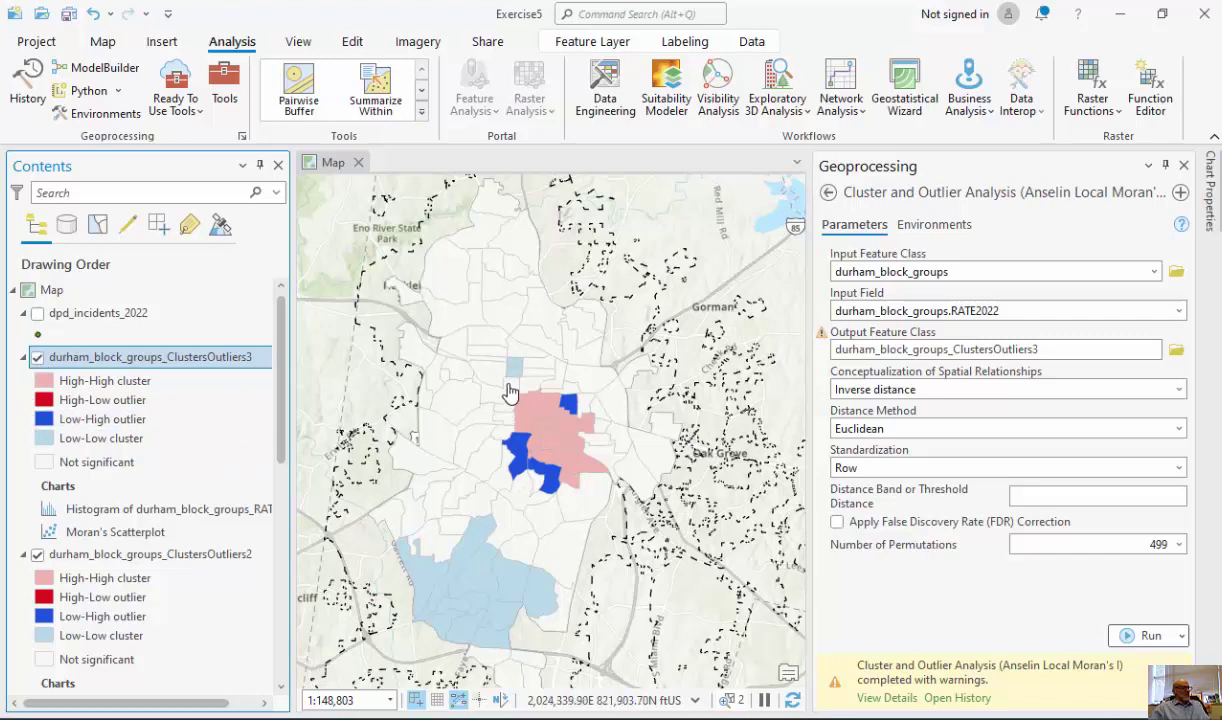
{"action": "left_click", "coordinate": [38, 360]}
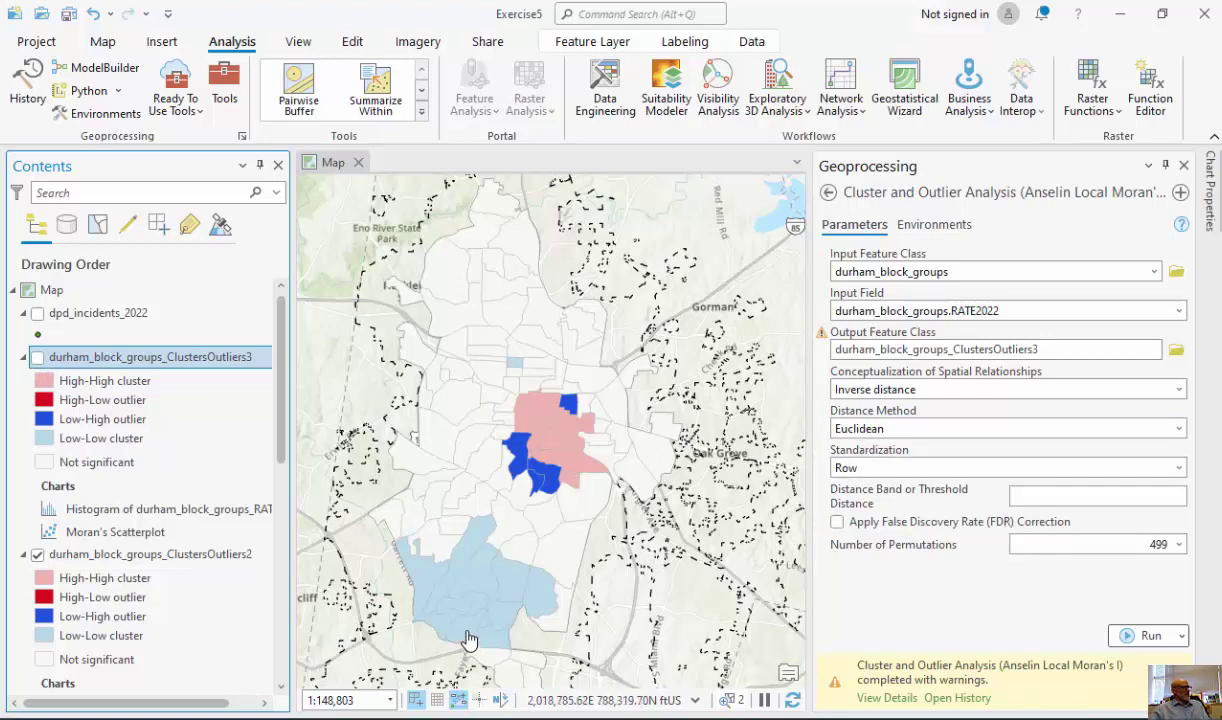
{"action": "scroll", "coordinate": [284, 460], "scroll_direction": "down", "scroll_amount": 3}
{"action": "left_click_drag", "start_coordinate": [282, 498], "coordinate": [276, 368]}
{"action": "left_click", "coordinate": [272, 362]}
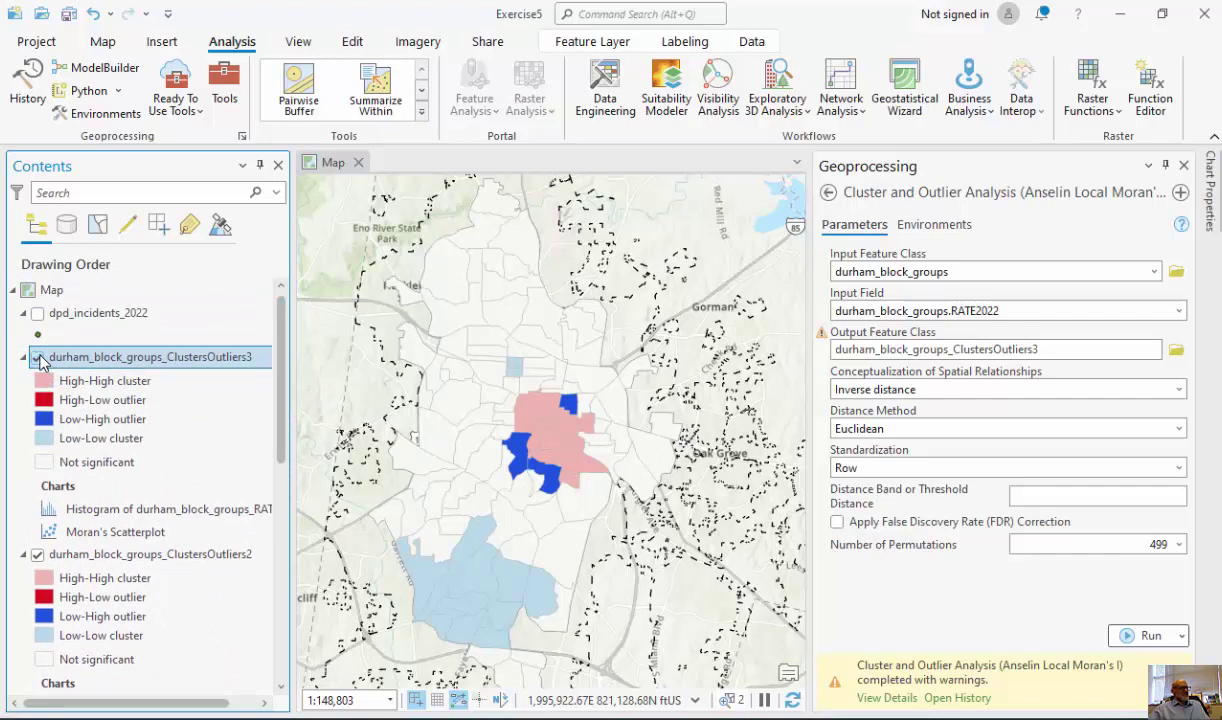
{"action": "left_click", "coordinate": [38, 358]}
{"action": "left_click", "coordinate": [38, 358]}
{"action": "left_click", "coordinate": [38, 358]}
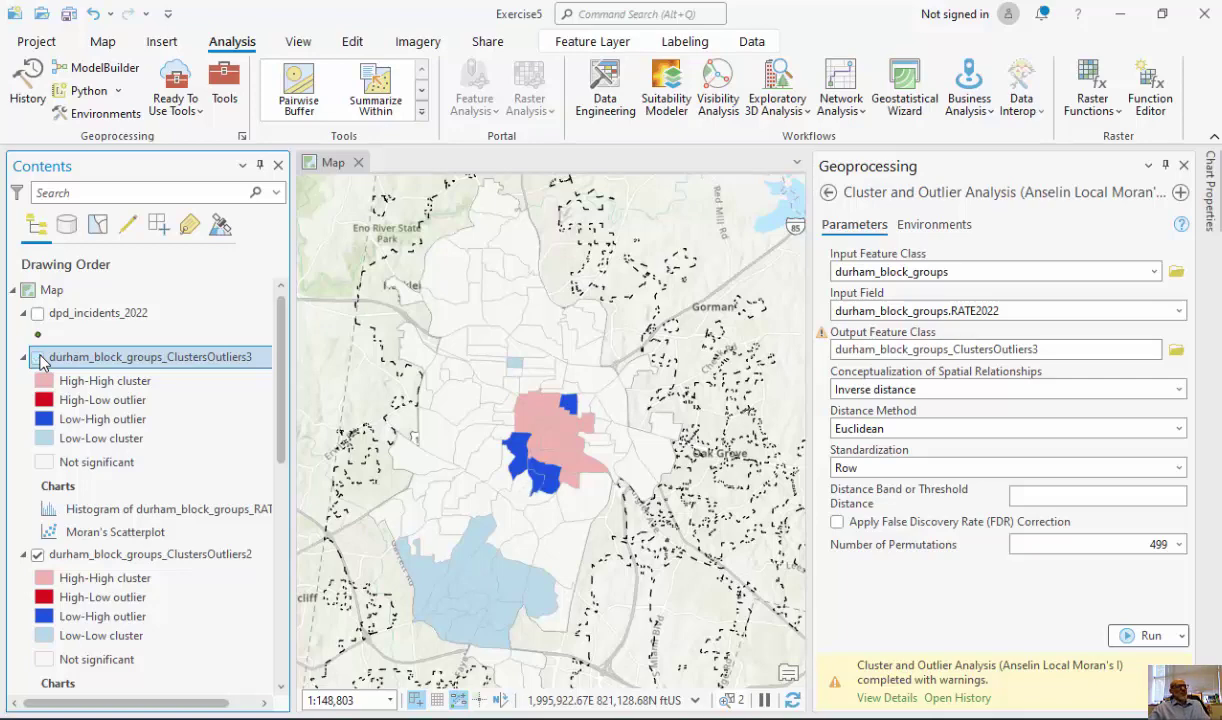
{"action": "left_click", "coordinate": [829, 193]}
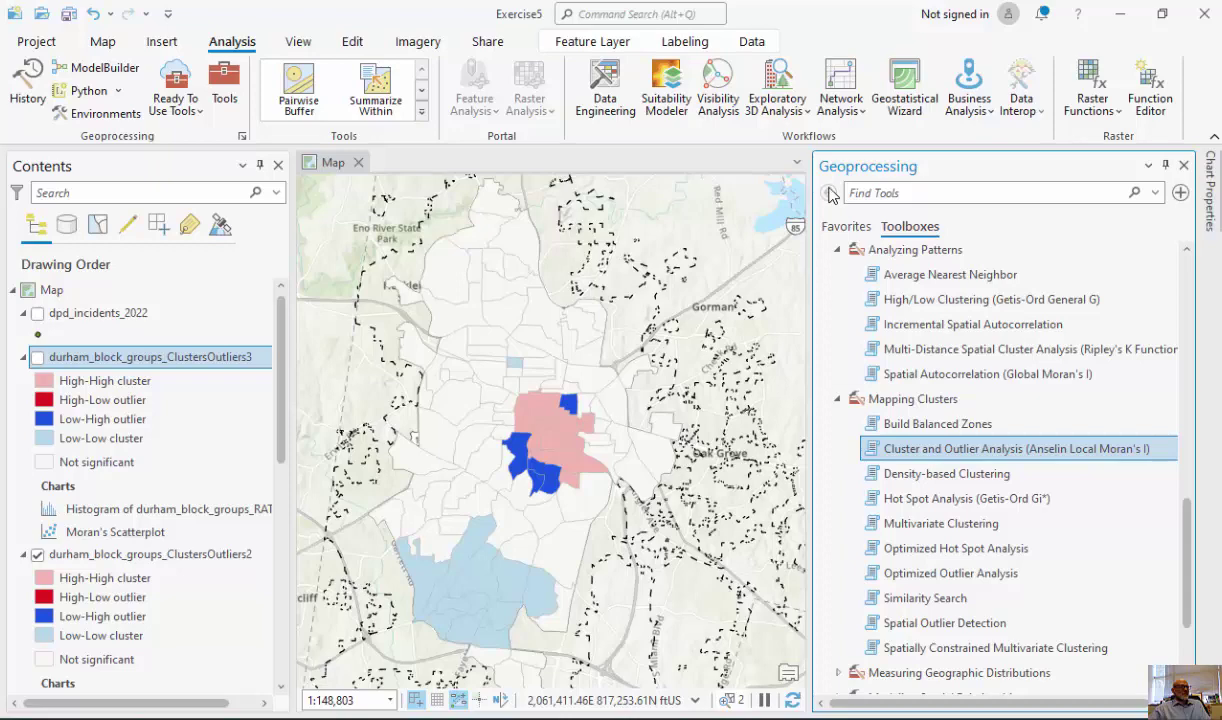
Close Geoprocessing, hide ClustersOutliers2, and show the inverse-distance ClustersOutliers3 layer over HotSpots1
{"action": "left_click", "coordinate": [1184, 165]}
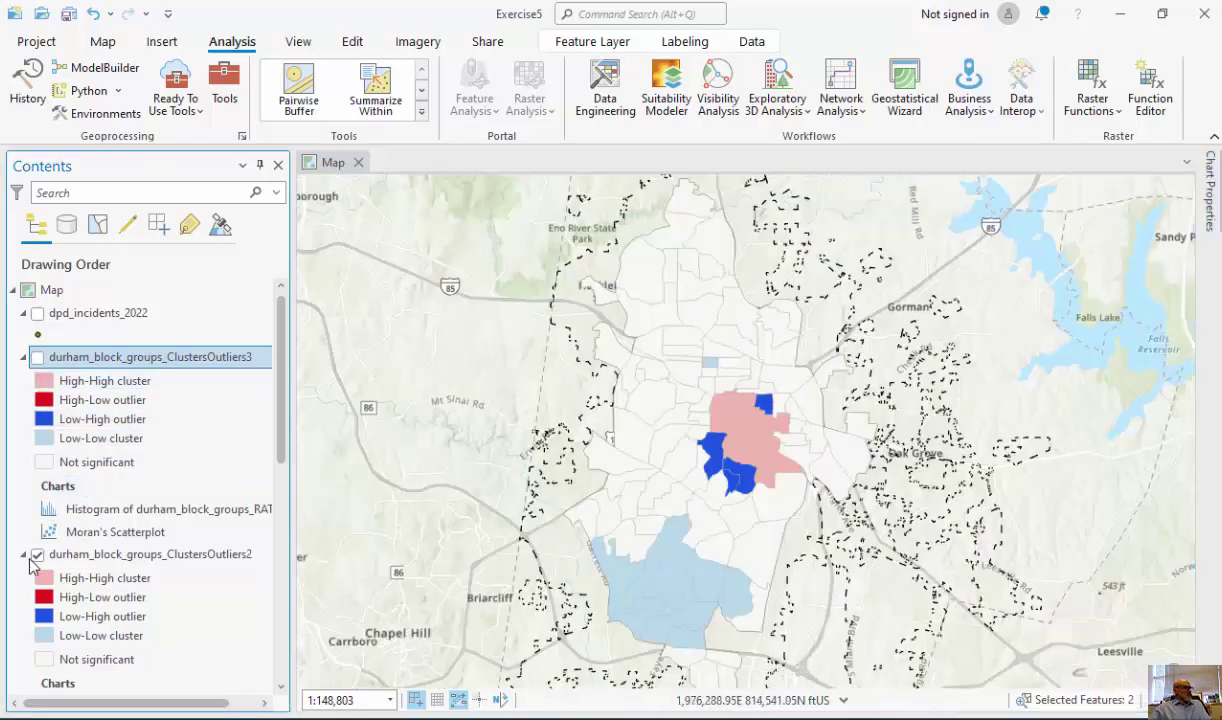
{"action": "left_click", "coordinate": [37, 554]}
{"action": "left_click_drag", "start_coordinate": [281, 412], "coordinate": [276, 547]}
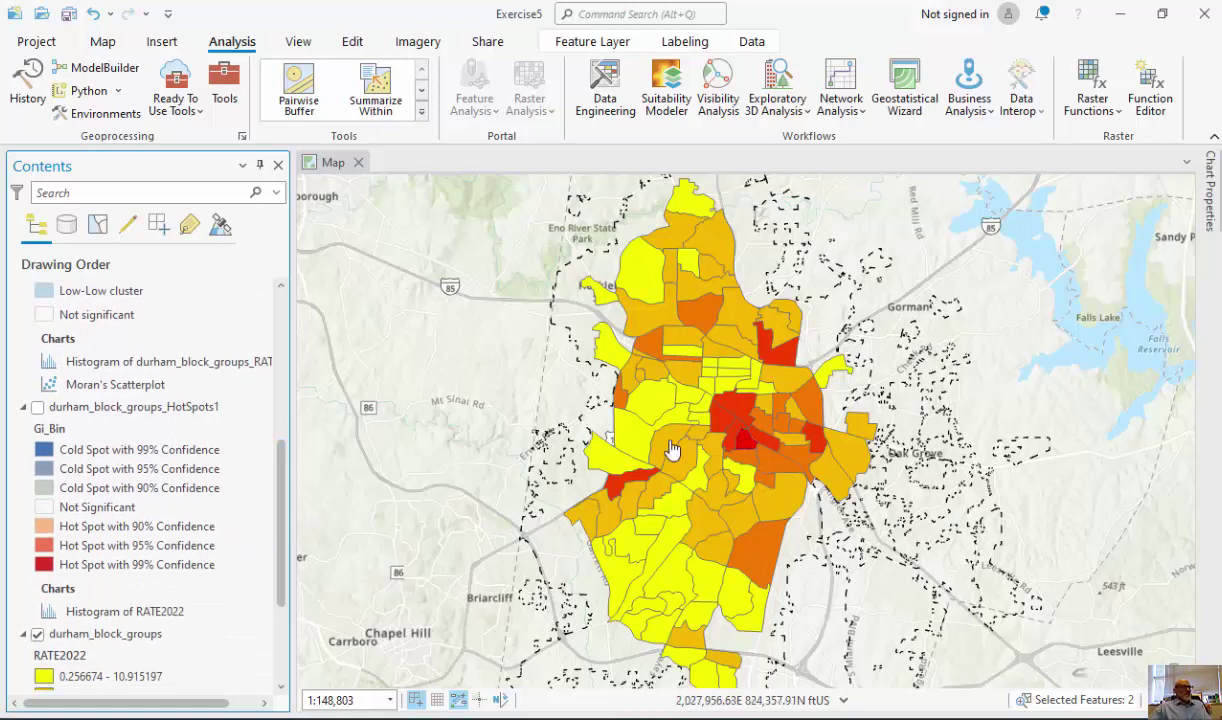
{"action": "left_click", "coordinate": [37, 408]}
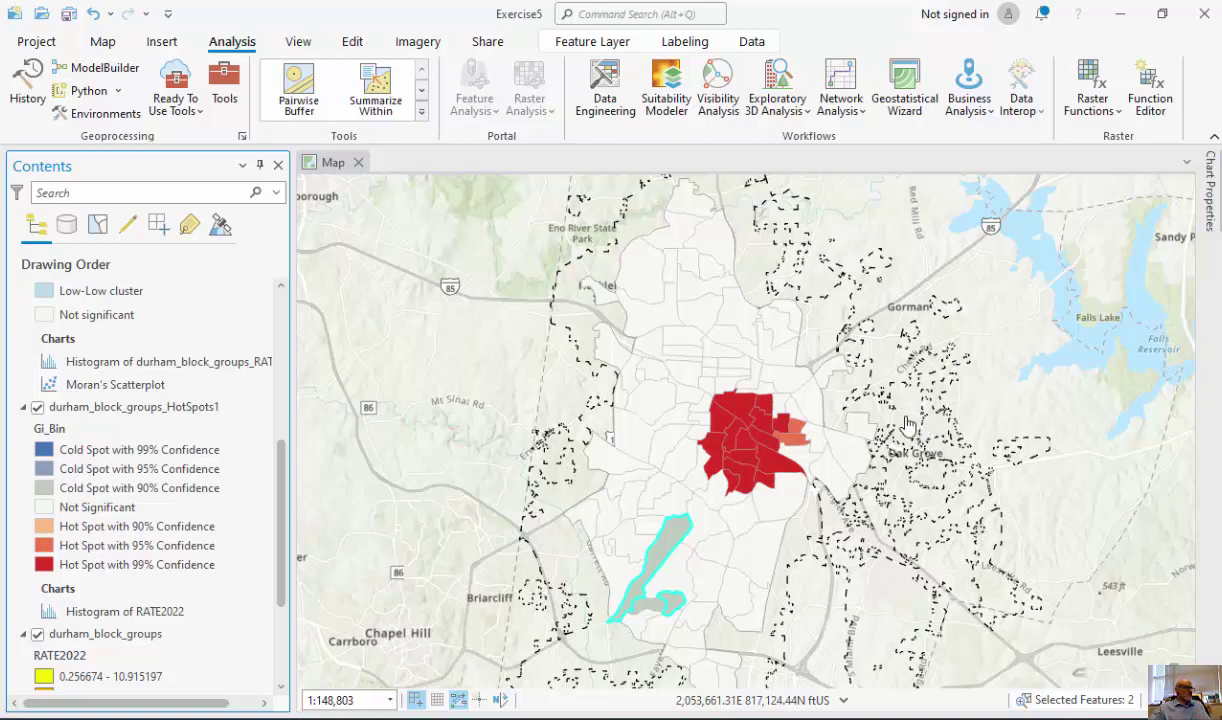
{"action": "scroll", "coordinate": [270, 430], "scroll_direction": "up", "scroll_amount": 3}
{"action": "scroll", "coordinate": [285, 400], "scroll_direction": "up", "scroll_amount": 3}
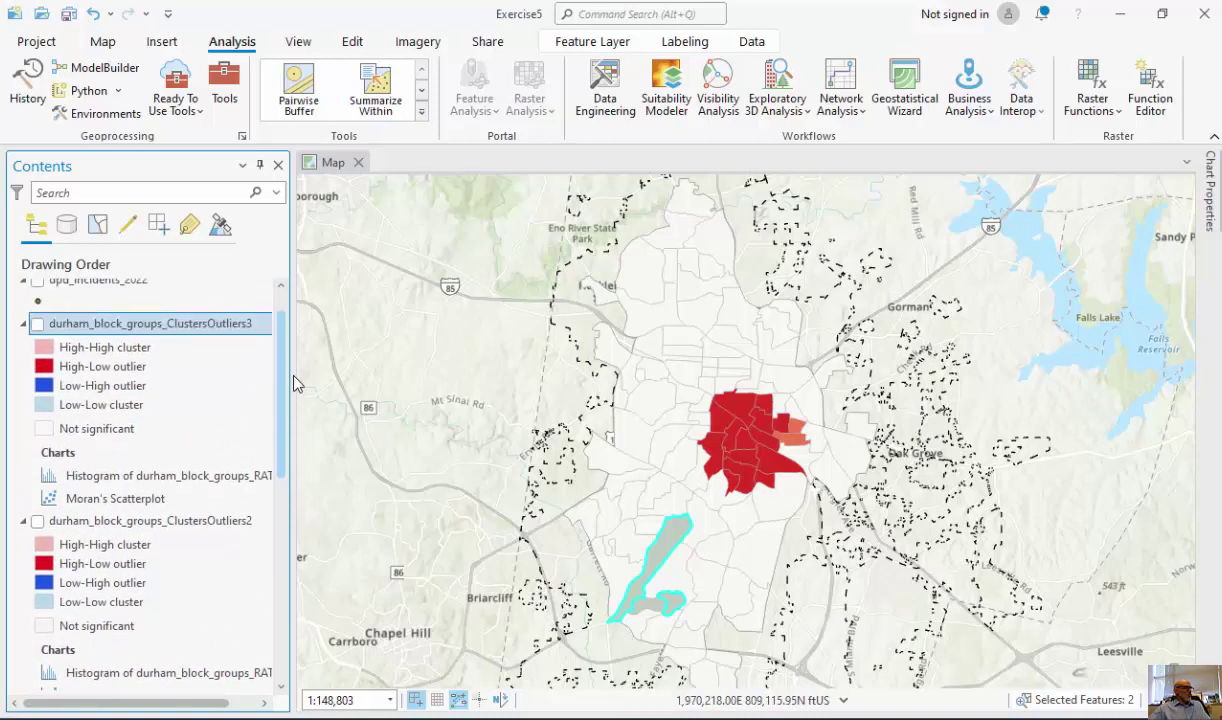
{"action": "left_click", "coordinate": [37, 341]}
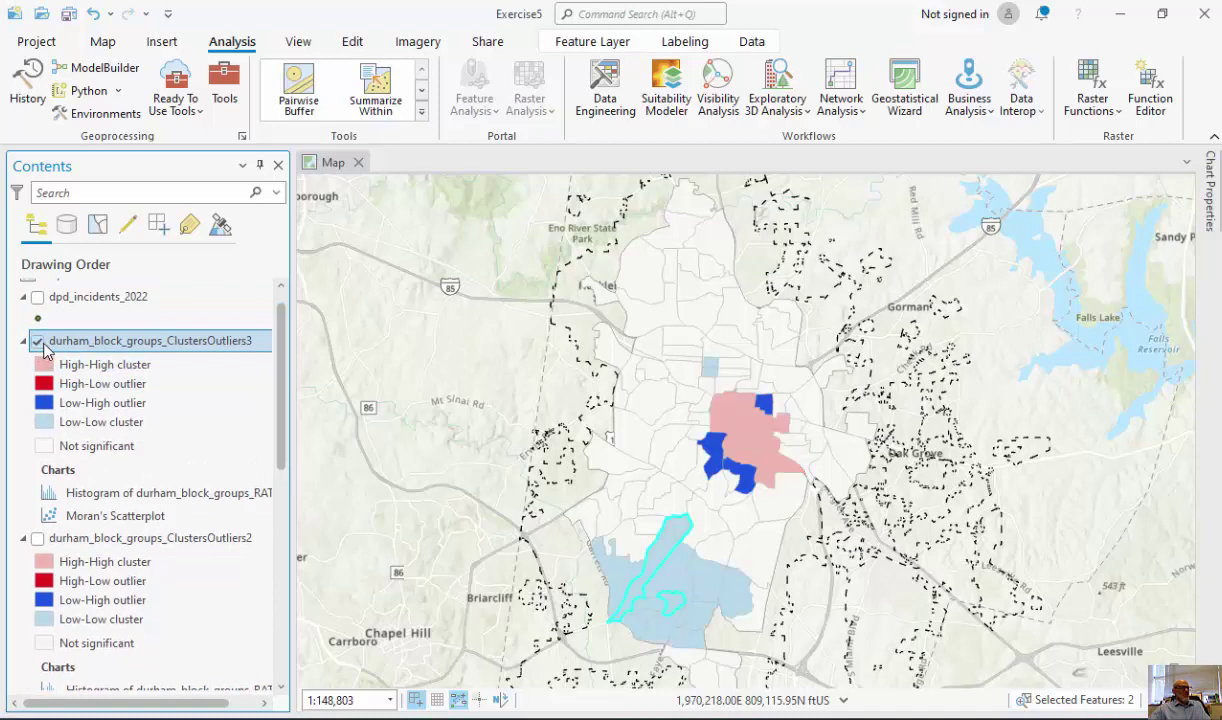